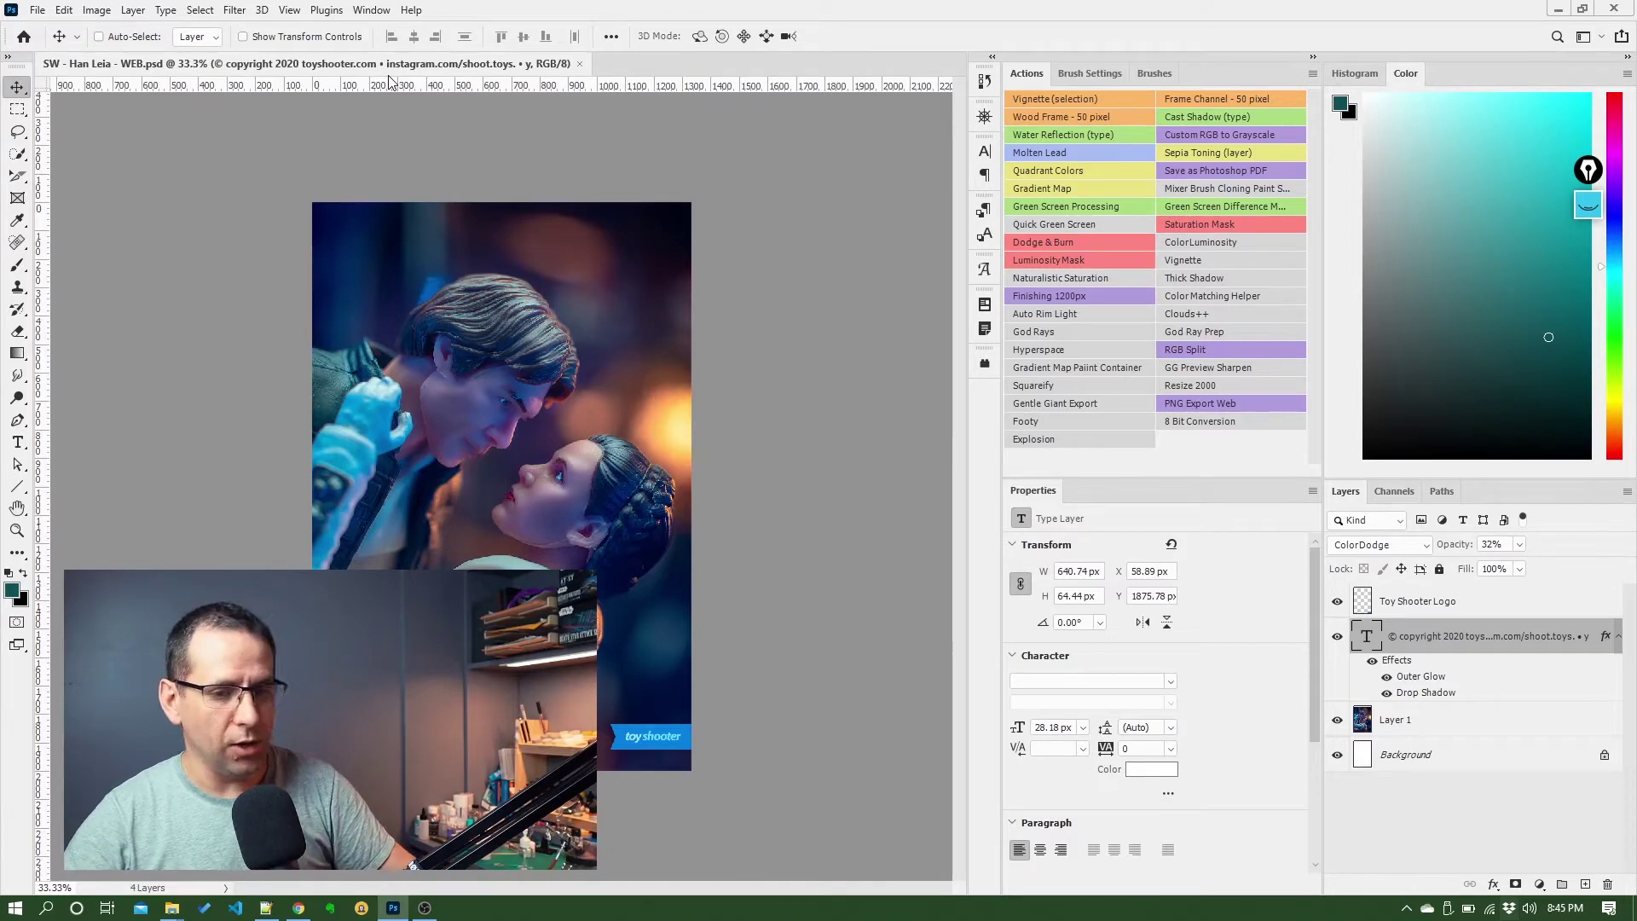
- Show only the Red channel of the SW - Han Leia photo with Ctrl+3
{"action": "key", "text": "ctrl+3"}
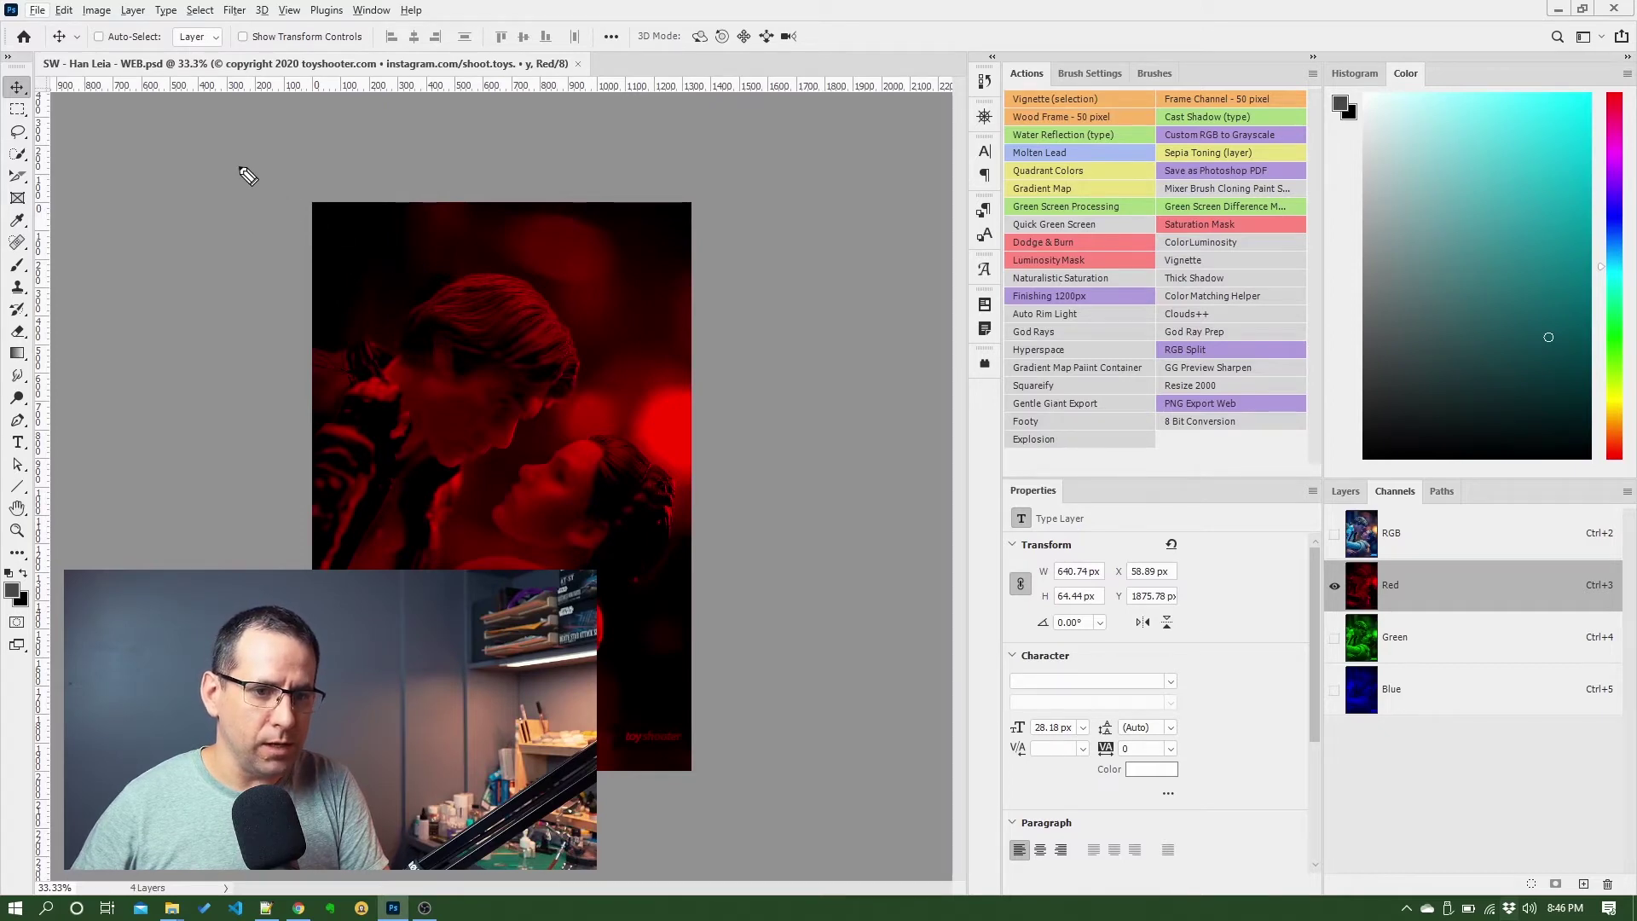
{"action": "mouse_move", "coordinate": [81, 112]}
{"action": "left_mouse_down"}
{"action": "mouse_move", "coordinate": [151, 494]}
{"action": "mouse_move", "coordinate": [798, 785]}
{"action": "mouse_move", "coordinate": [881, 798]}
{"action": "mouse_move", "coordinate": [847, 503]}
{"action": "mouse_move", "coordinate": [875, 83]}
{"action": "mouse_move", "coordinate": [877, 127]}
{"action": "mouse_move", "coordinate": [647, 162]}
{"action": "mouse_move", "coordinate": [309, 185]}
{"action": "mouse_move", "coordinate": [68, 143]}
{"action": "left_mouse_up"}
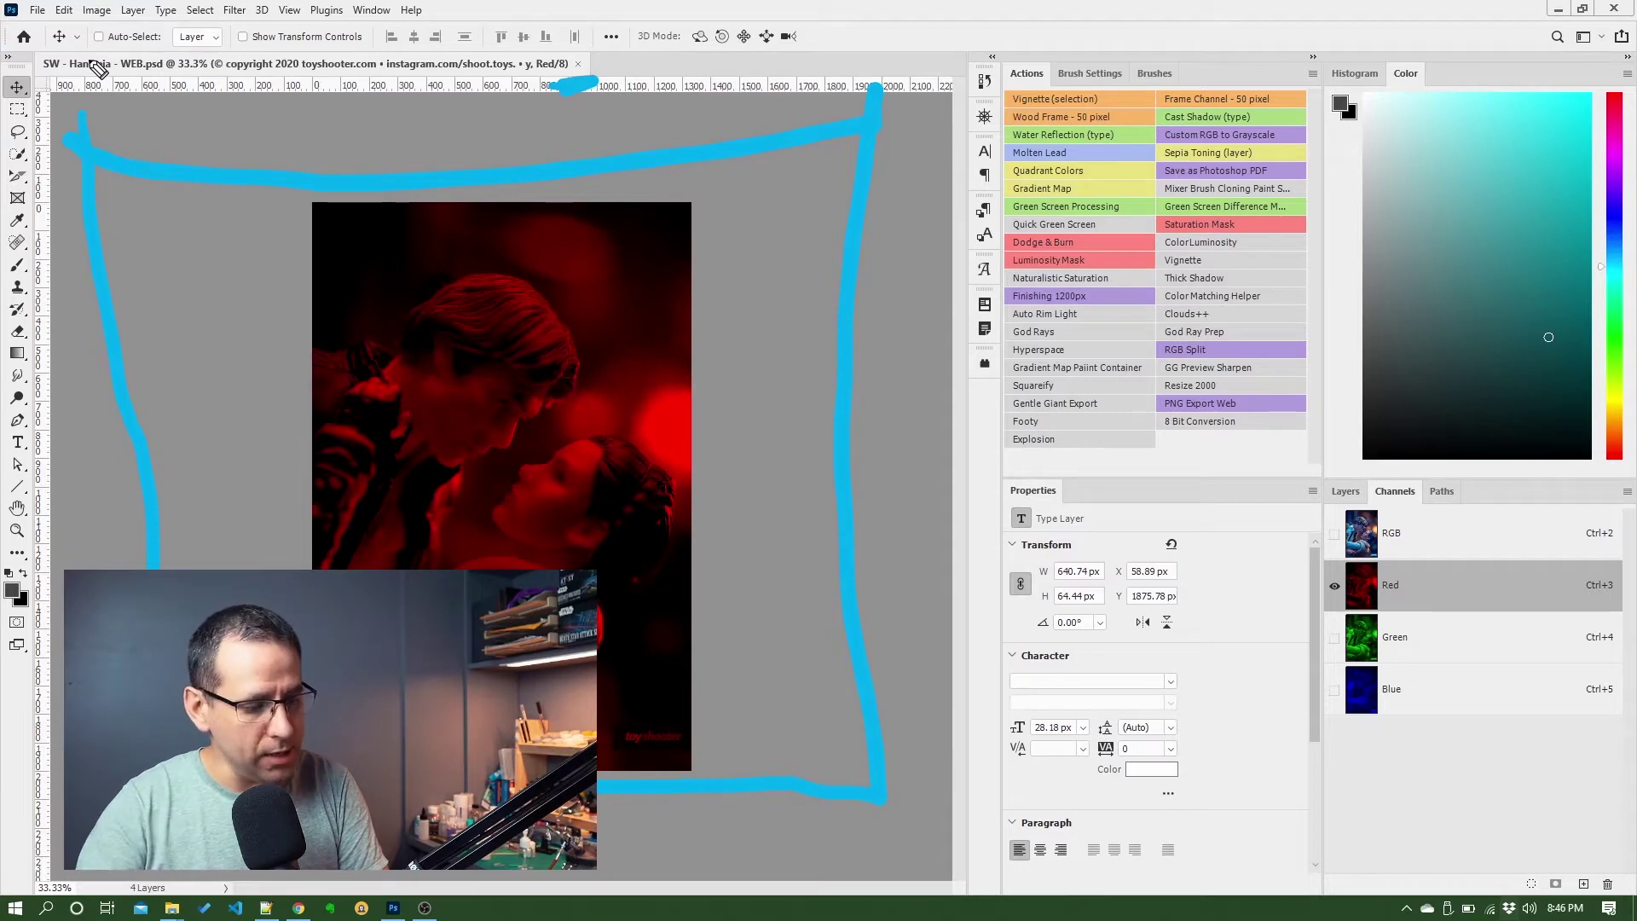
- Create a blank 1080 × 1350 px document from the recent preset
{"action": "key", "text": "Escape"}
{"action": "left_click", "coordinate": [38, 11]}
{"action": "left_click", "coordinate": [47, 28]}
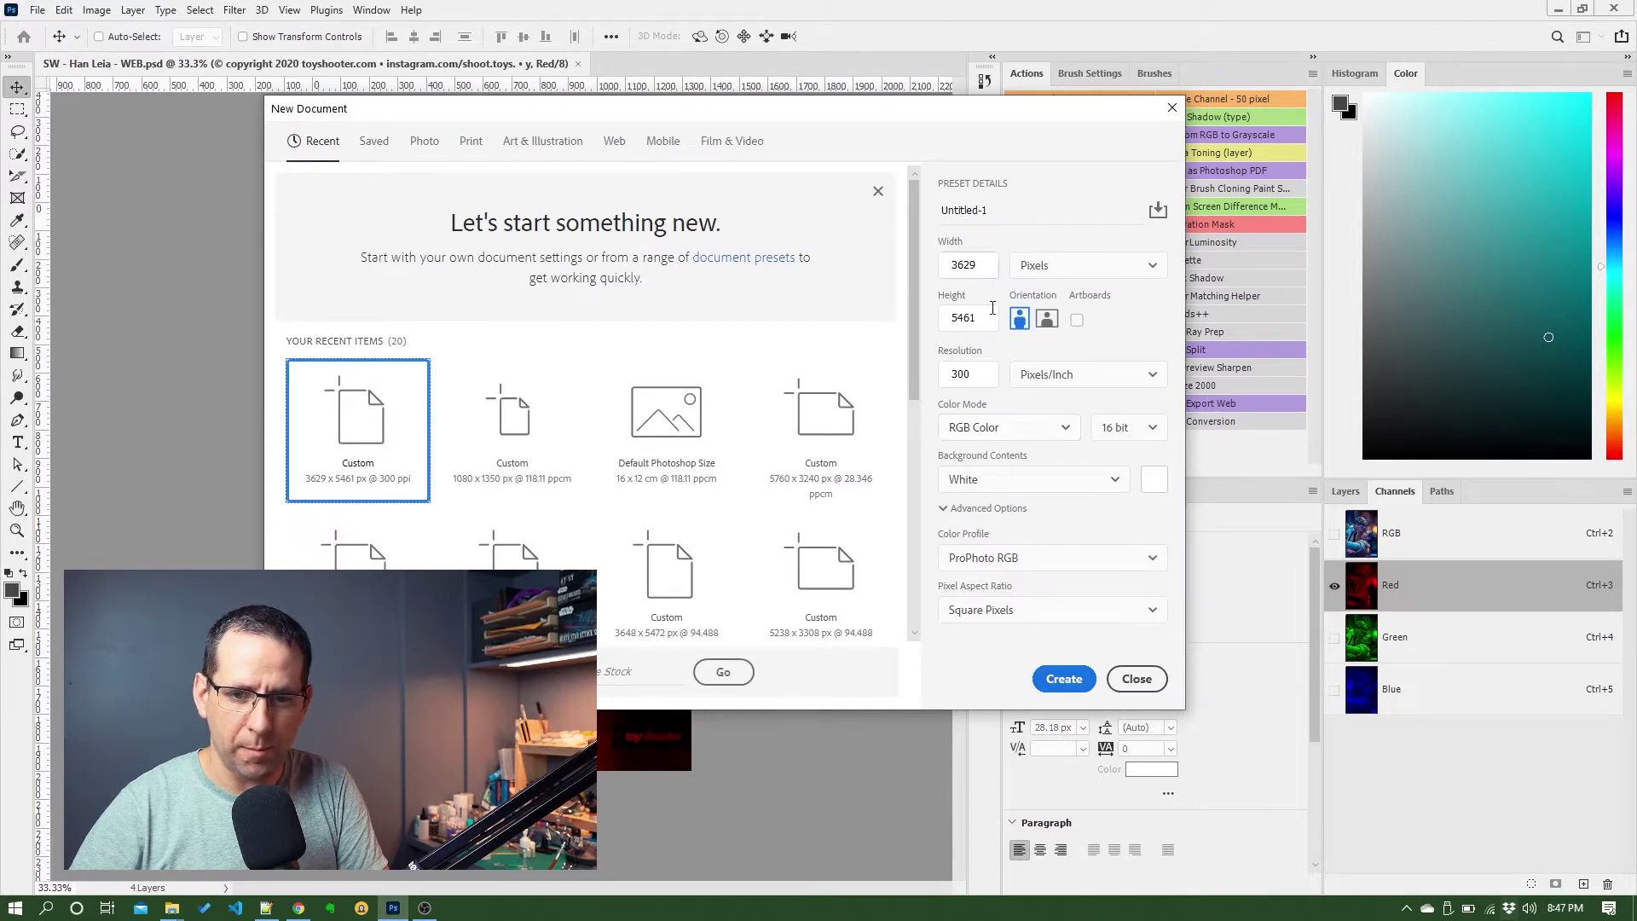
{"action": "left_click", "coordinate": [512, 426]}
{"action": "left_click", "coordinate": [1064, 679]}
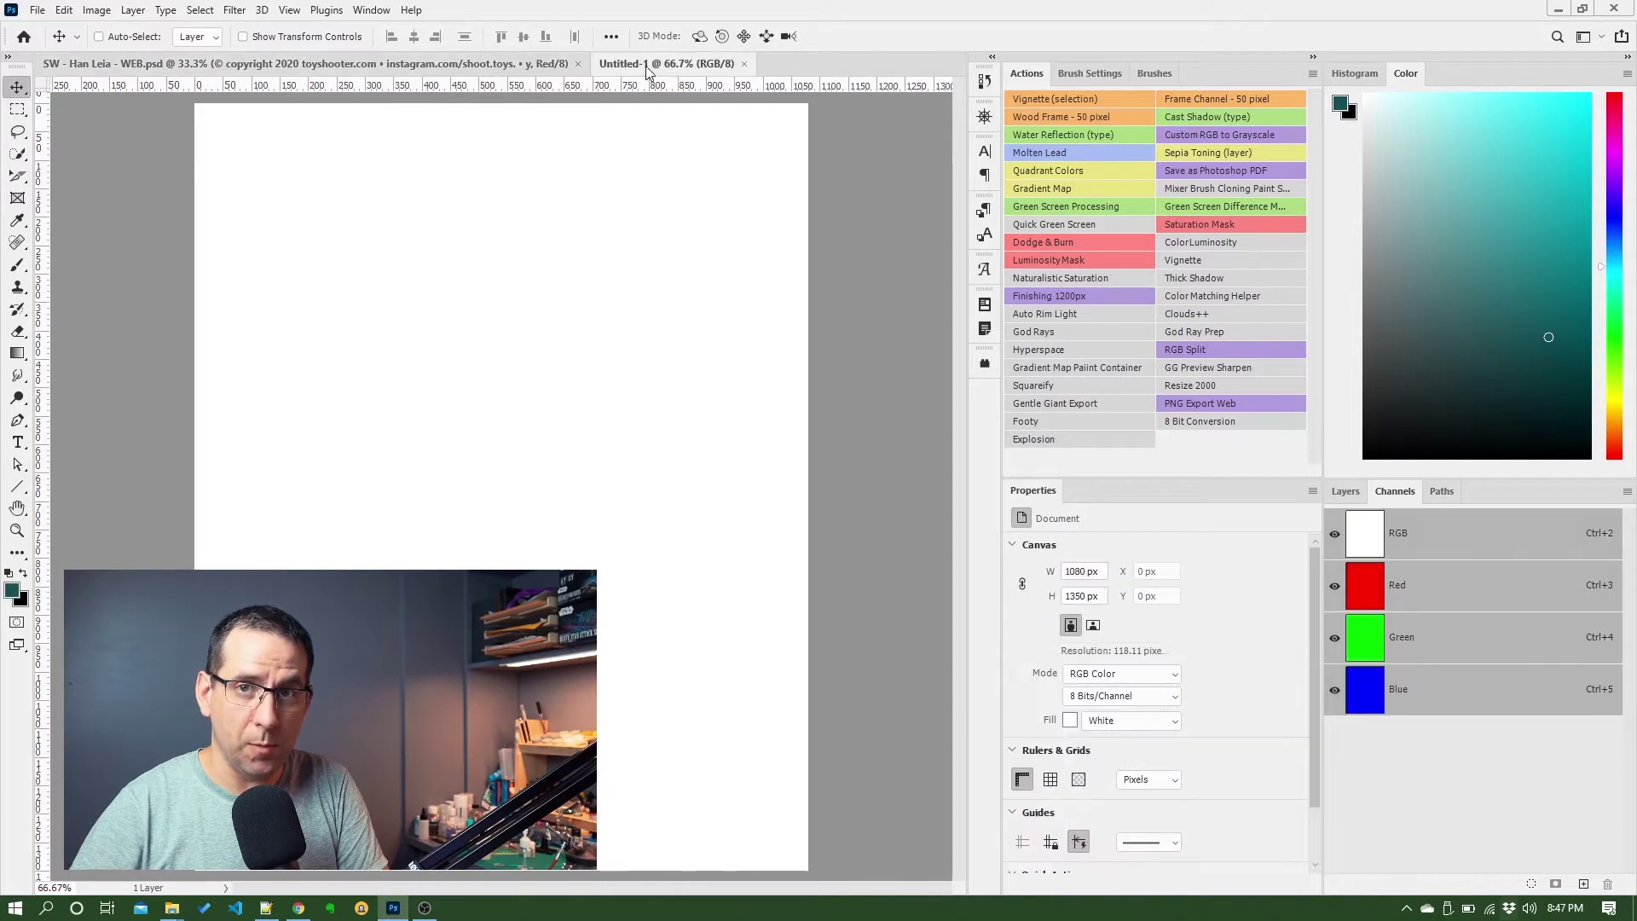
- Switch between the toy photo and Untitled-1 tabs, ending on the toy photo
{"action": "left_click", "coordinate": [510, 65]}
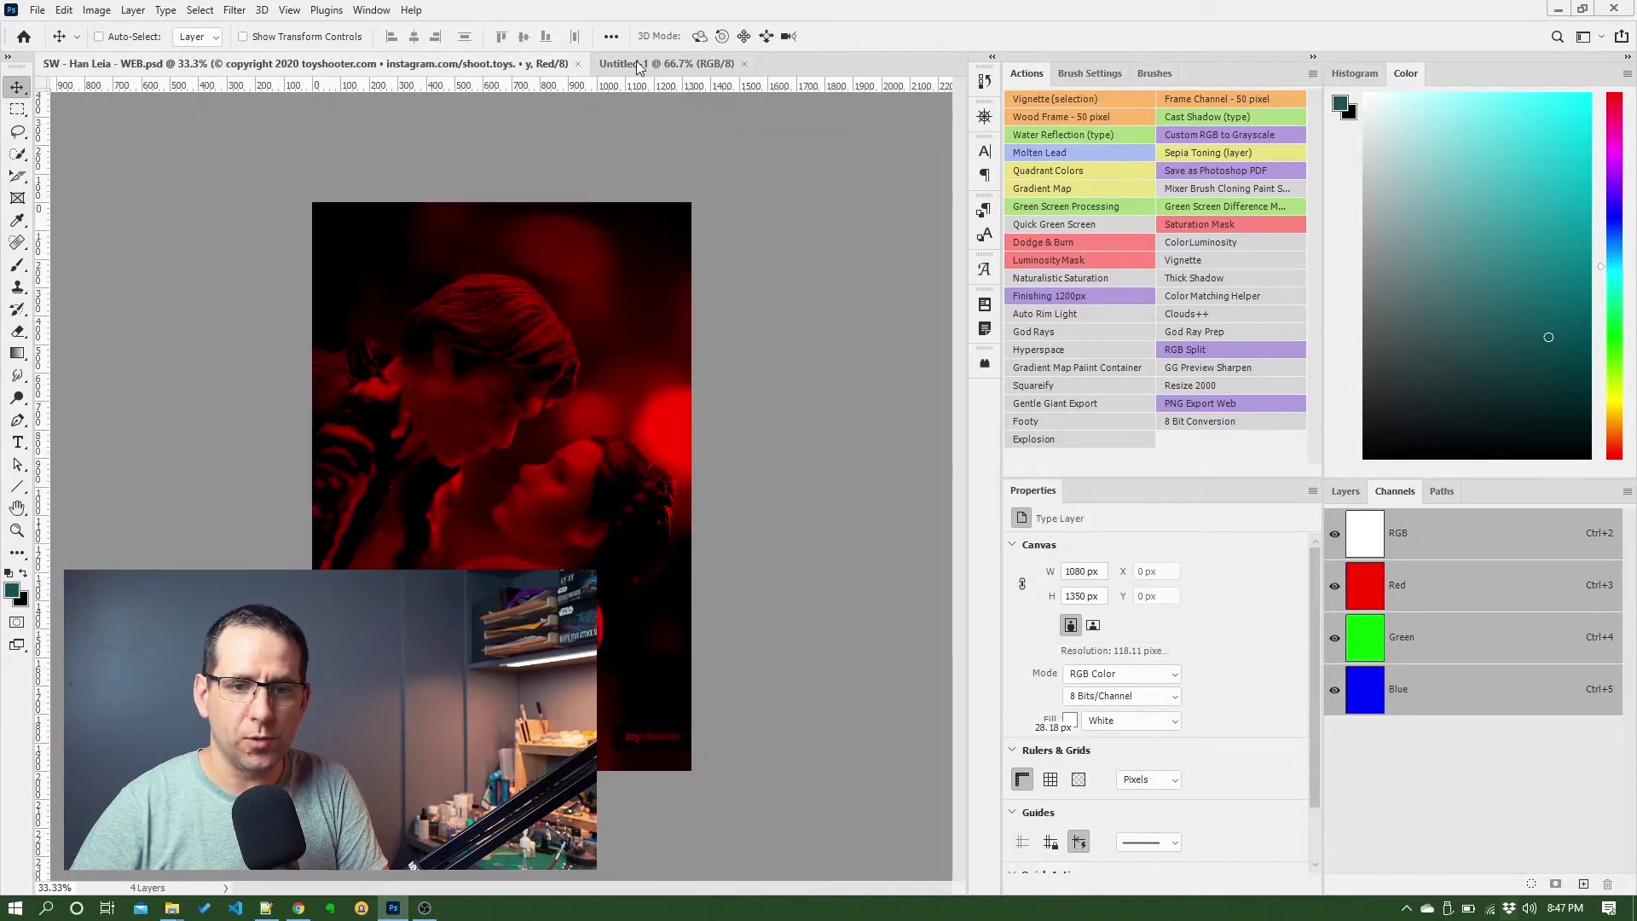
{"action": "left_click", "coordinate": [636, 61]}
{"action": "left_click", "coordinate": [488, 63]}
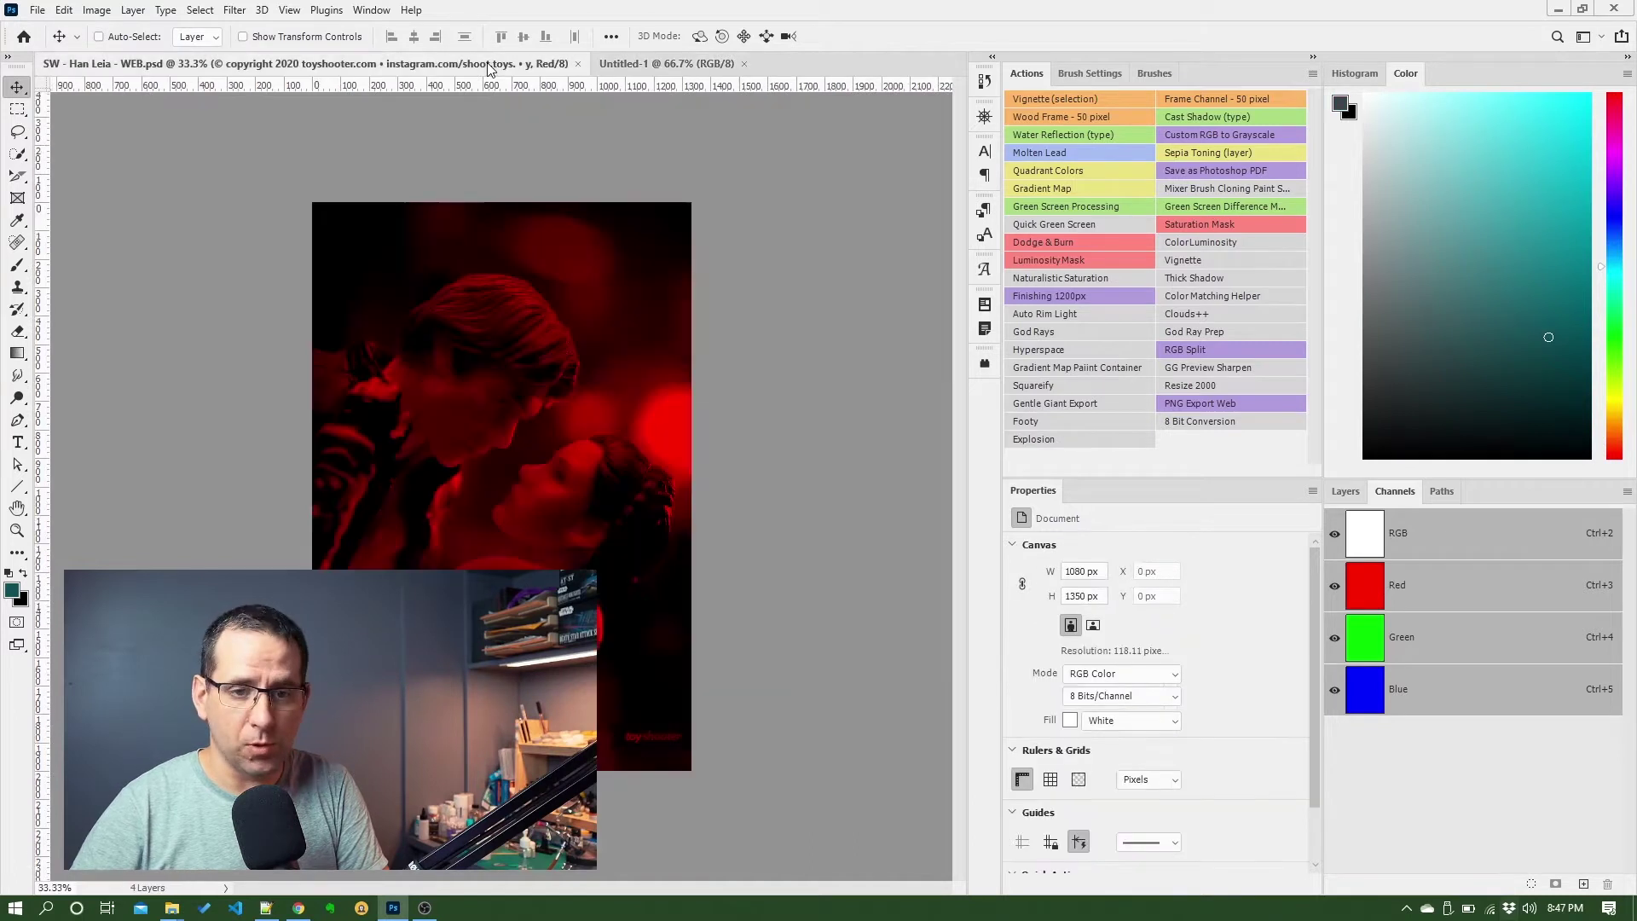
{"action": "left_click", "coordinate": [644, 69]}
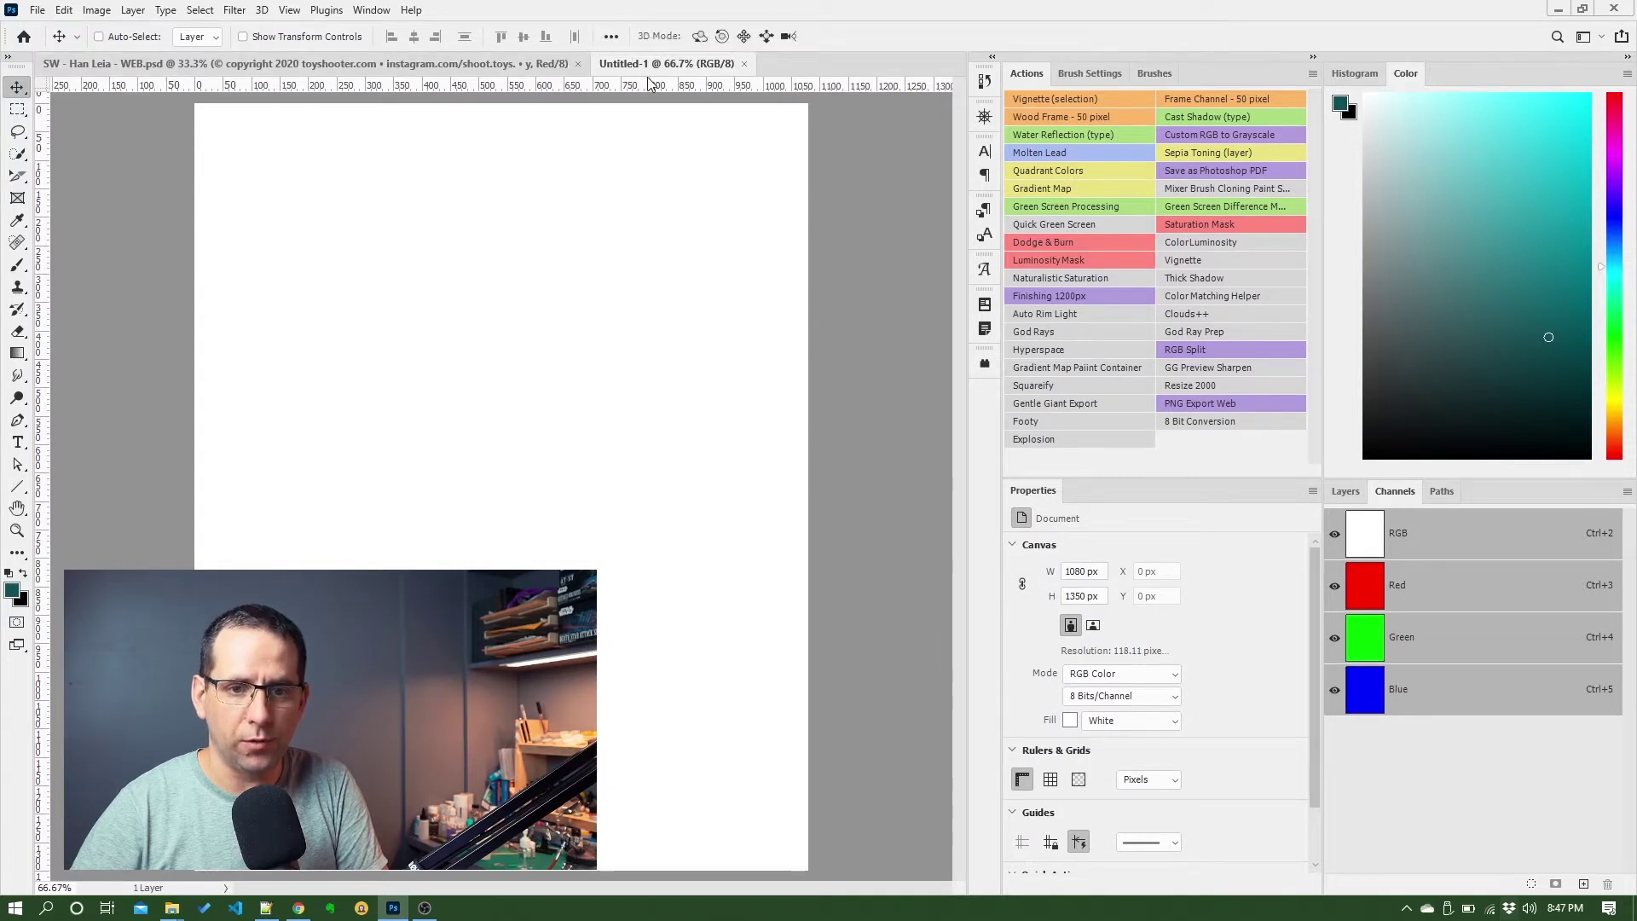
{"action": "left_click", "coordinate": [412, 70]}
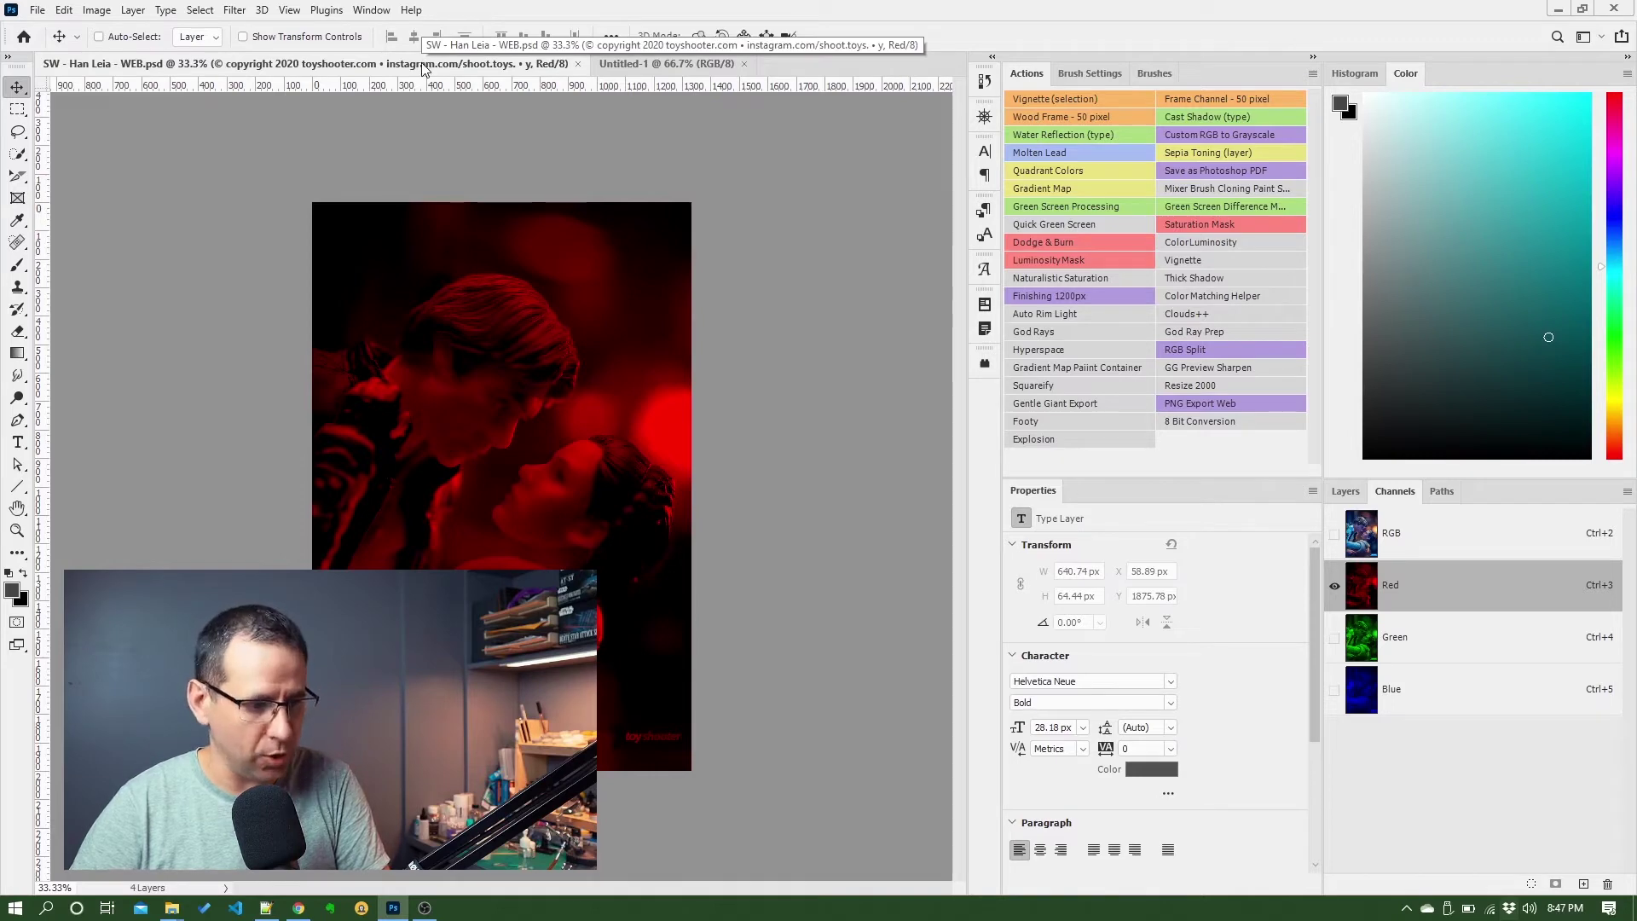
- Return the photo to the full-colour RGB composite channel with Ctrl+2
{"action": "key", "text": "ctrl+2"}
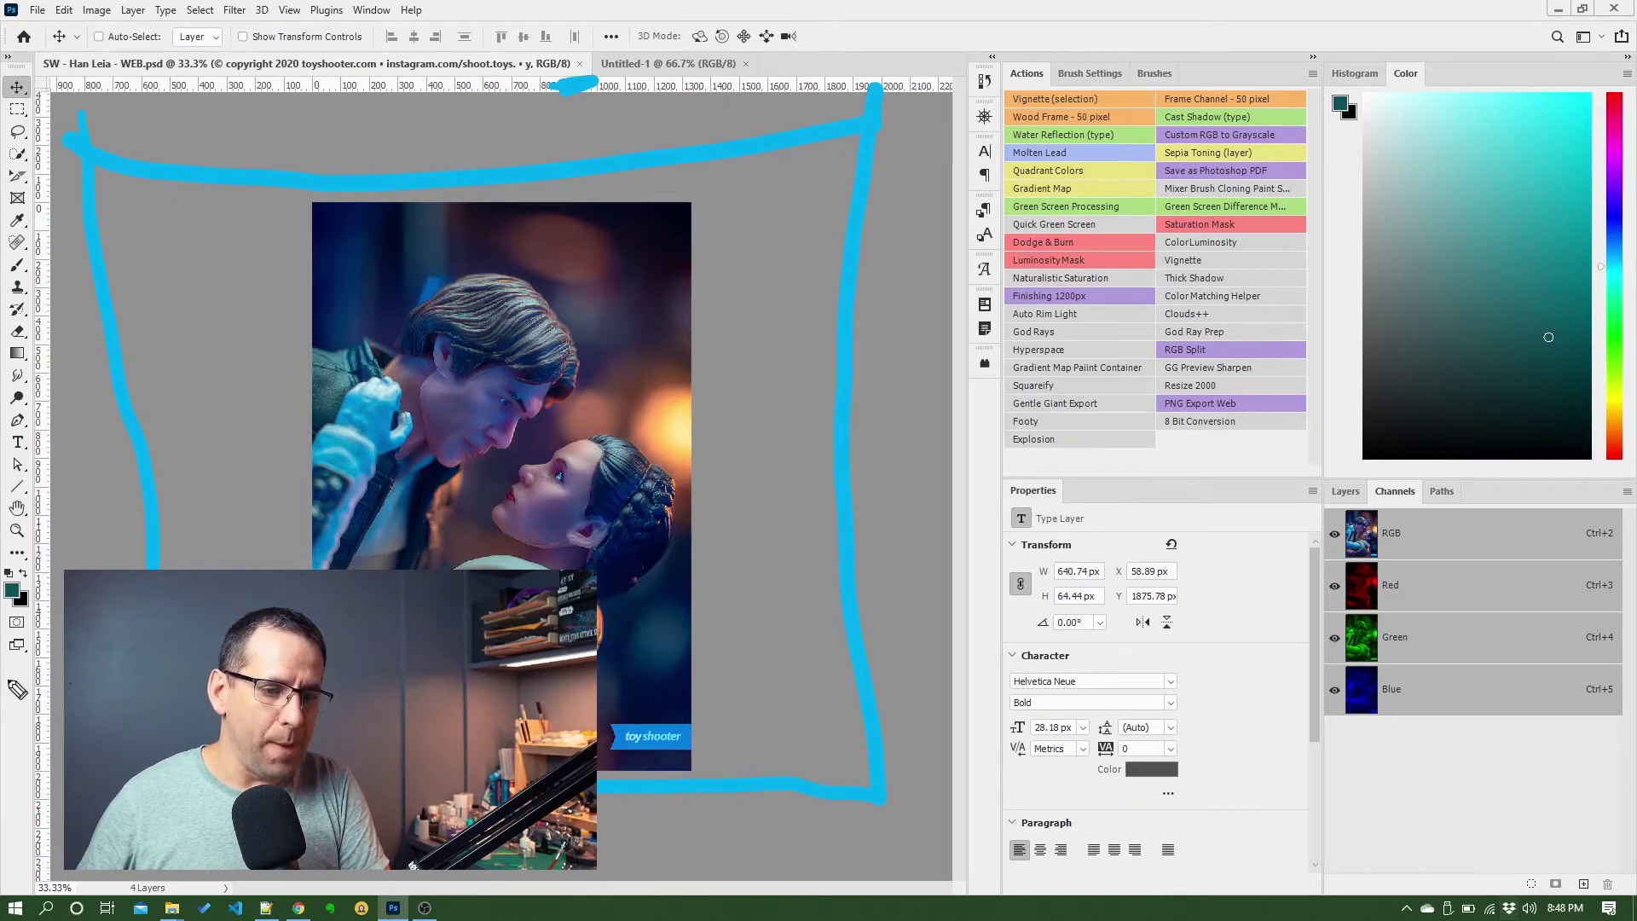
{"action": "mouse_move", "coordinate": [3, 675]}
{"action": "left_mouse_down"}
{"action": "mouse_move", "coordinate": [77, 461]}
{"action": "mouse_move", "coordinate": [47, 296]}
{"action": "mouse_move", "coordinate": [53, 64]}
{"action": "left_mouse_up"}
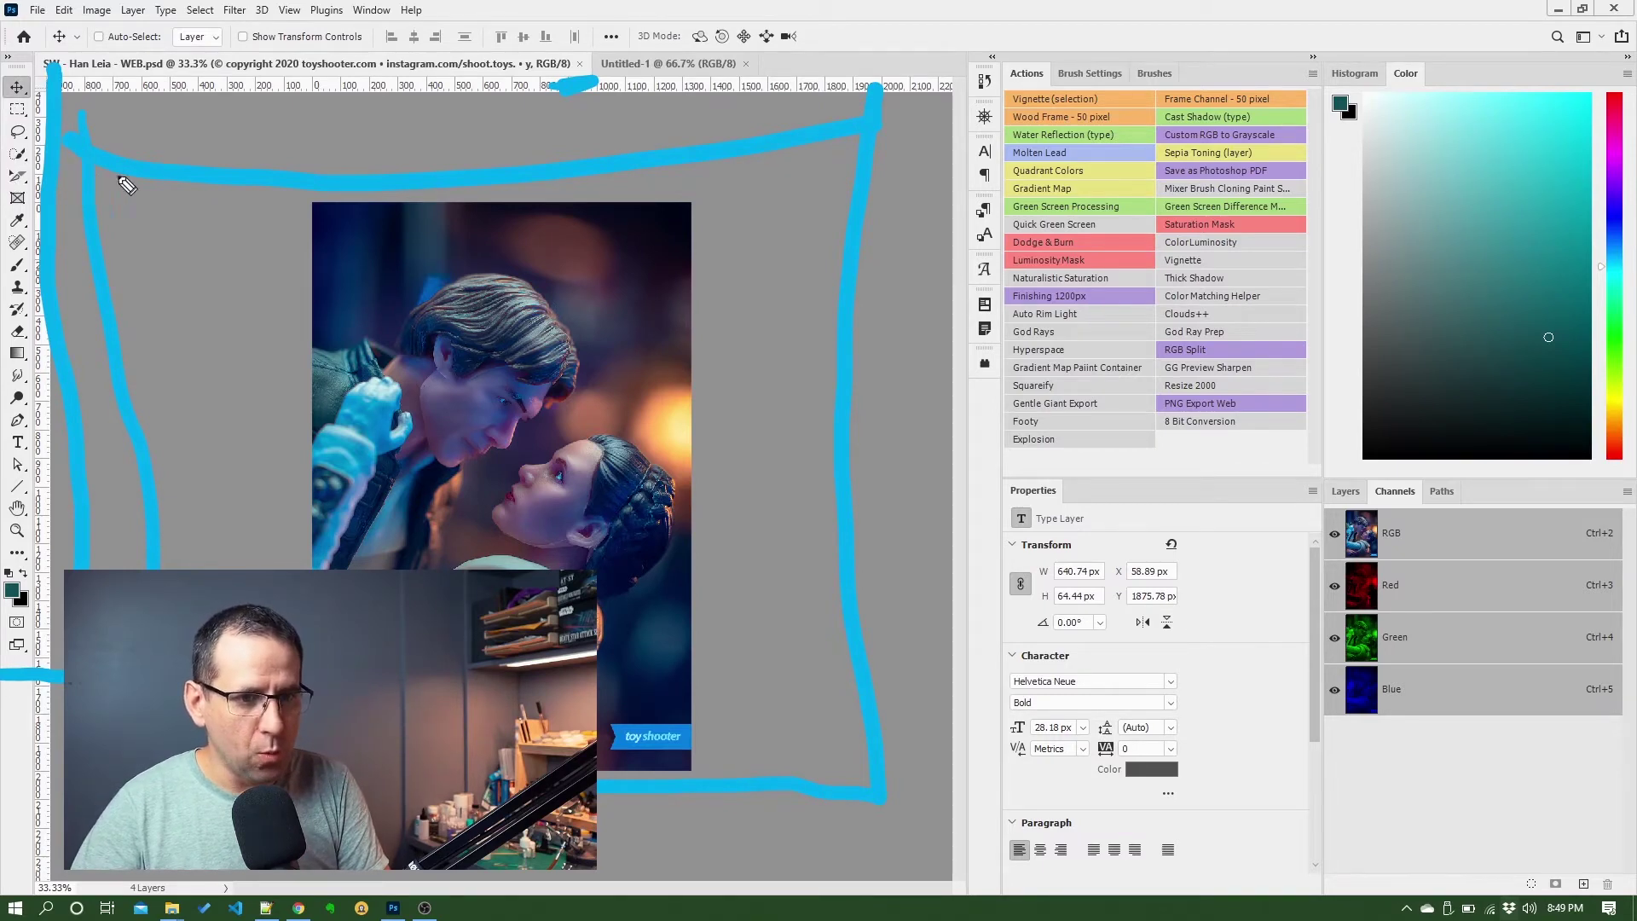
- Pick the Rectangular Marquee tool, browse the File, Edit and Window menus, then choose the Brush tool
{"action": "key", "text": "Escape"}
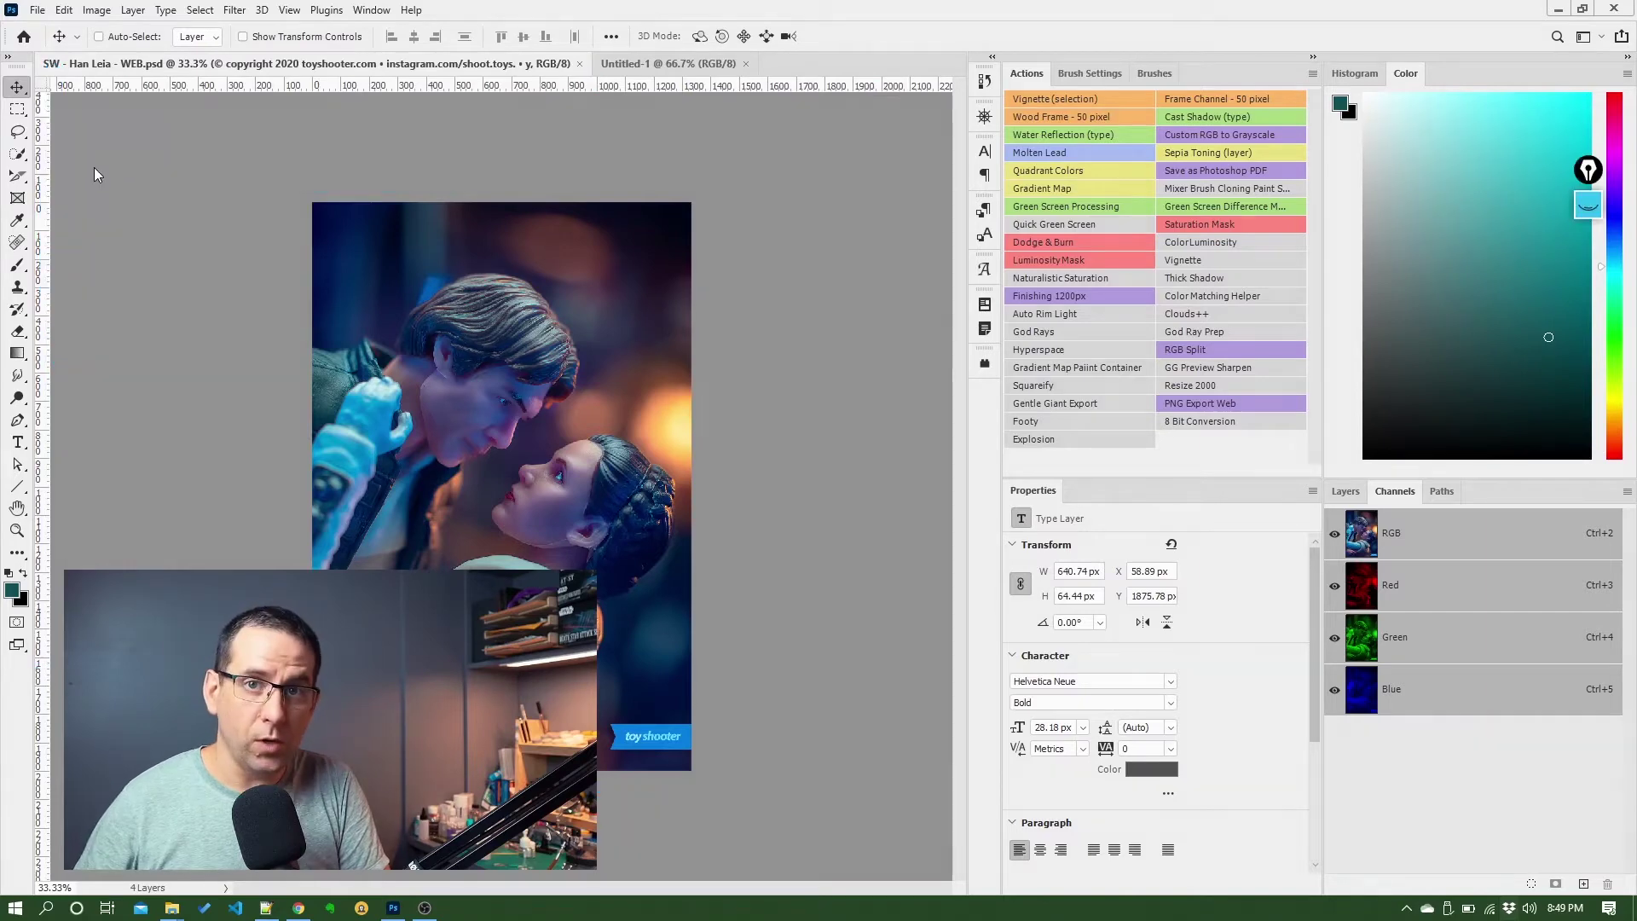
{"action": "left_click", "coordinate": [17, 110]}
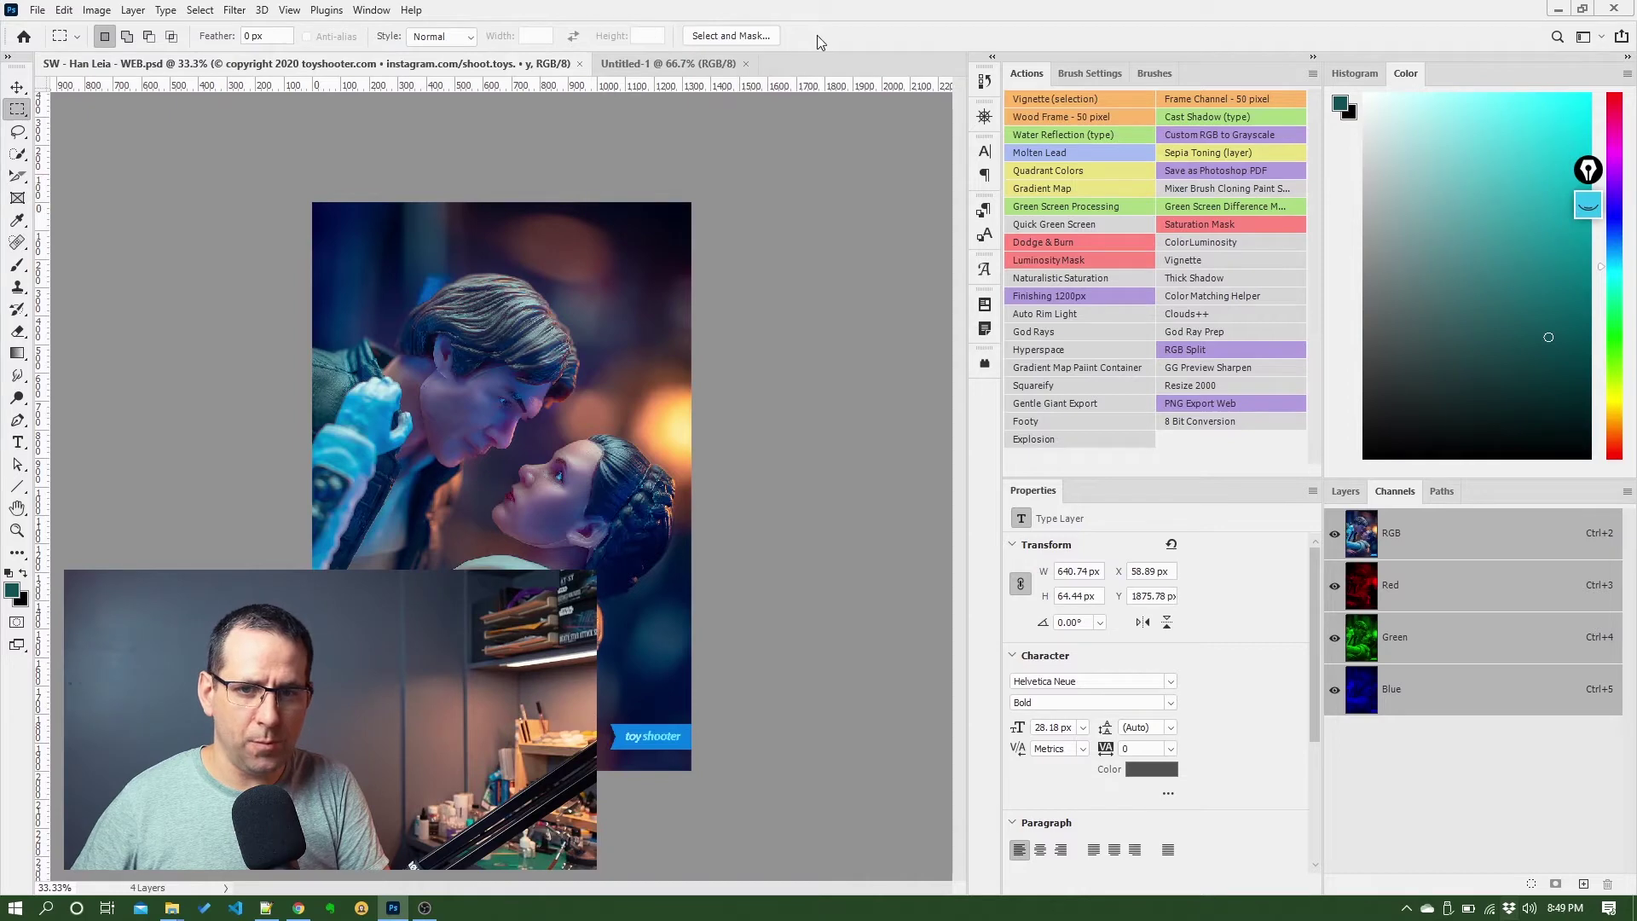
{"action": "left_click", "coordinate": [39, 11]}
{"action": "left_click", "coordinate": [39, 11]}
{"action": "left_click", "coordinate": [262, 11]}
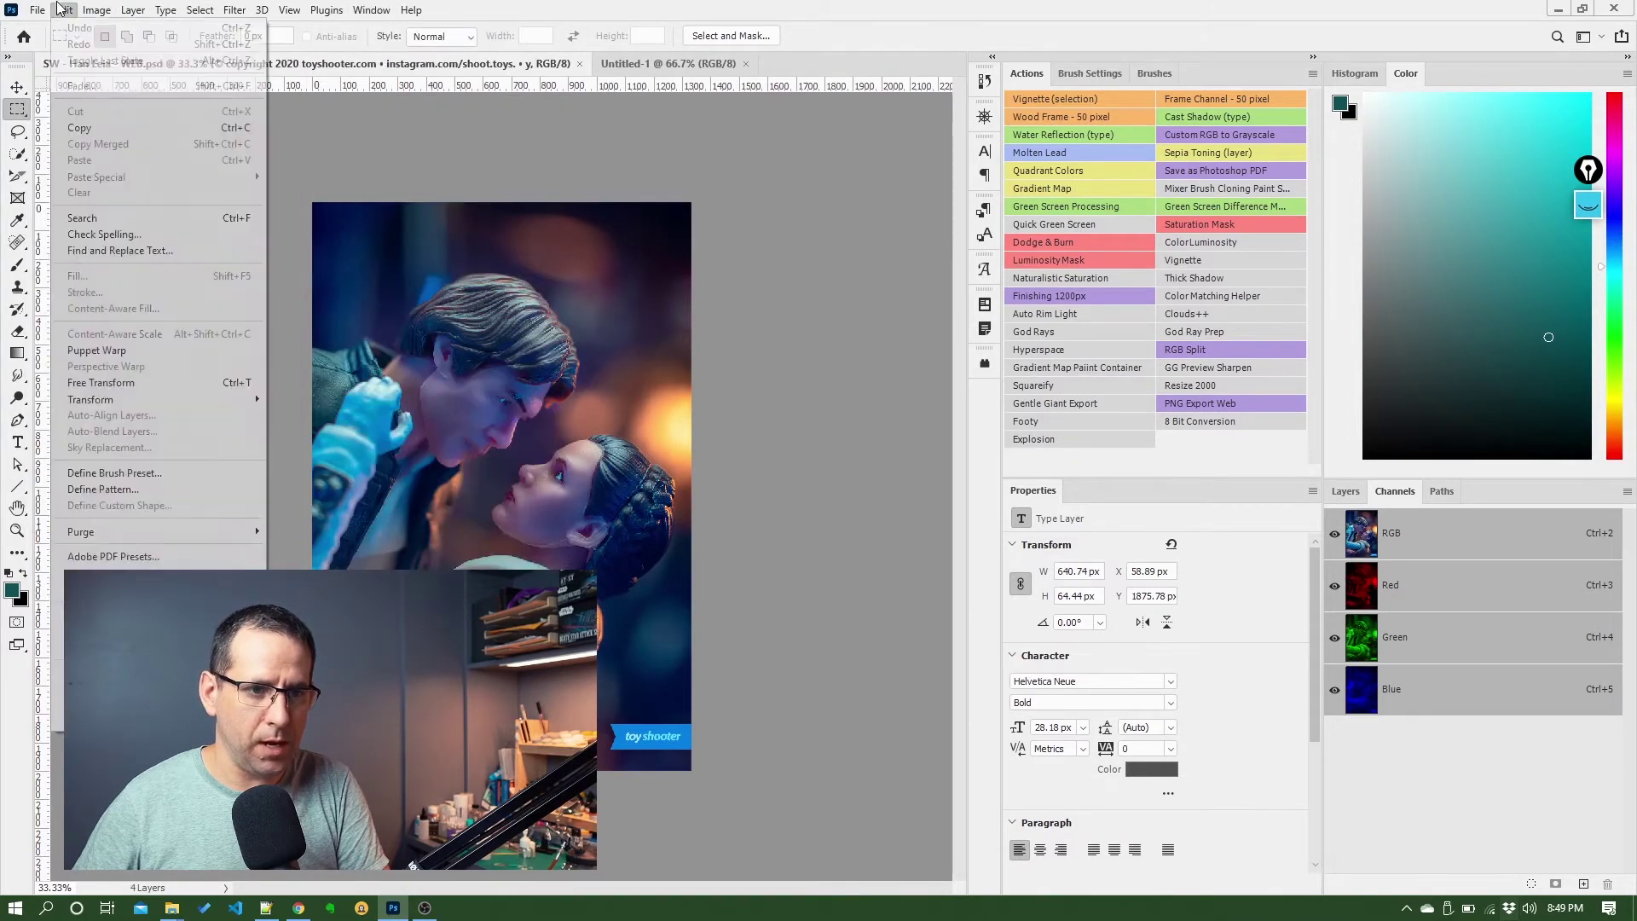
{"action": "left_click", "coordinate": [64, 10]}
{"action": "left_click", "coordinate": [371, 10]}
{"action": "left_click", "coordinate": [529, 11]}
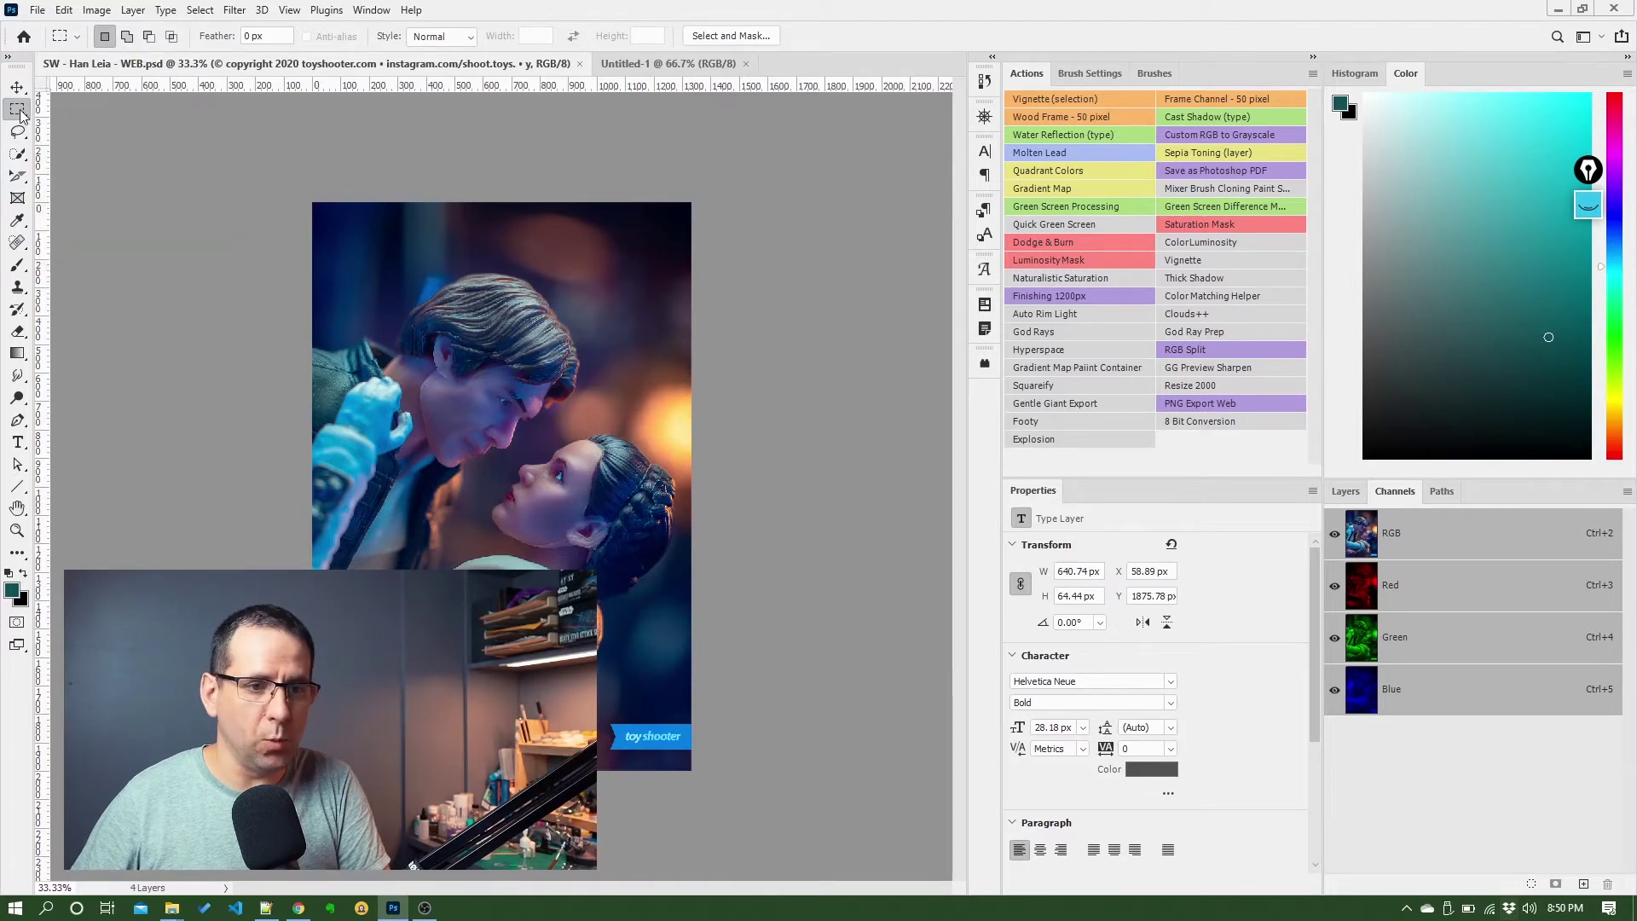
{"action": "left_click", "coordinate": [18, 267]}
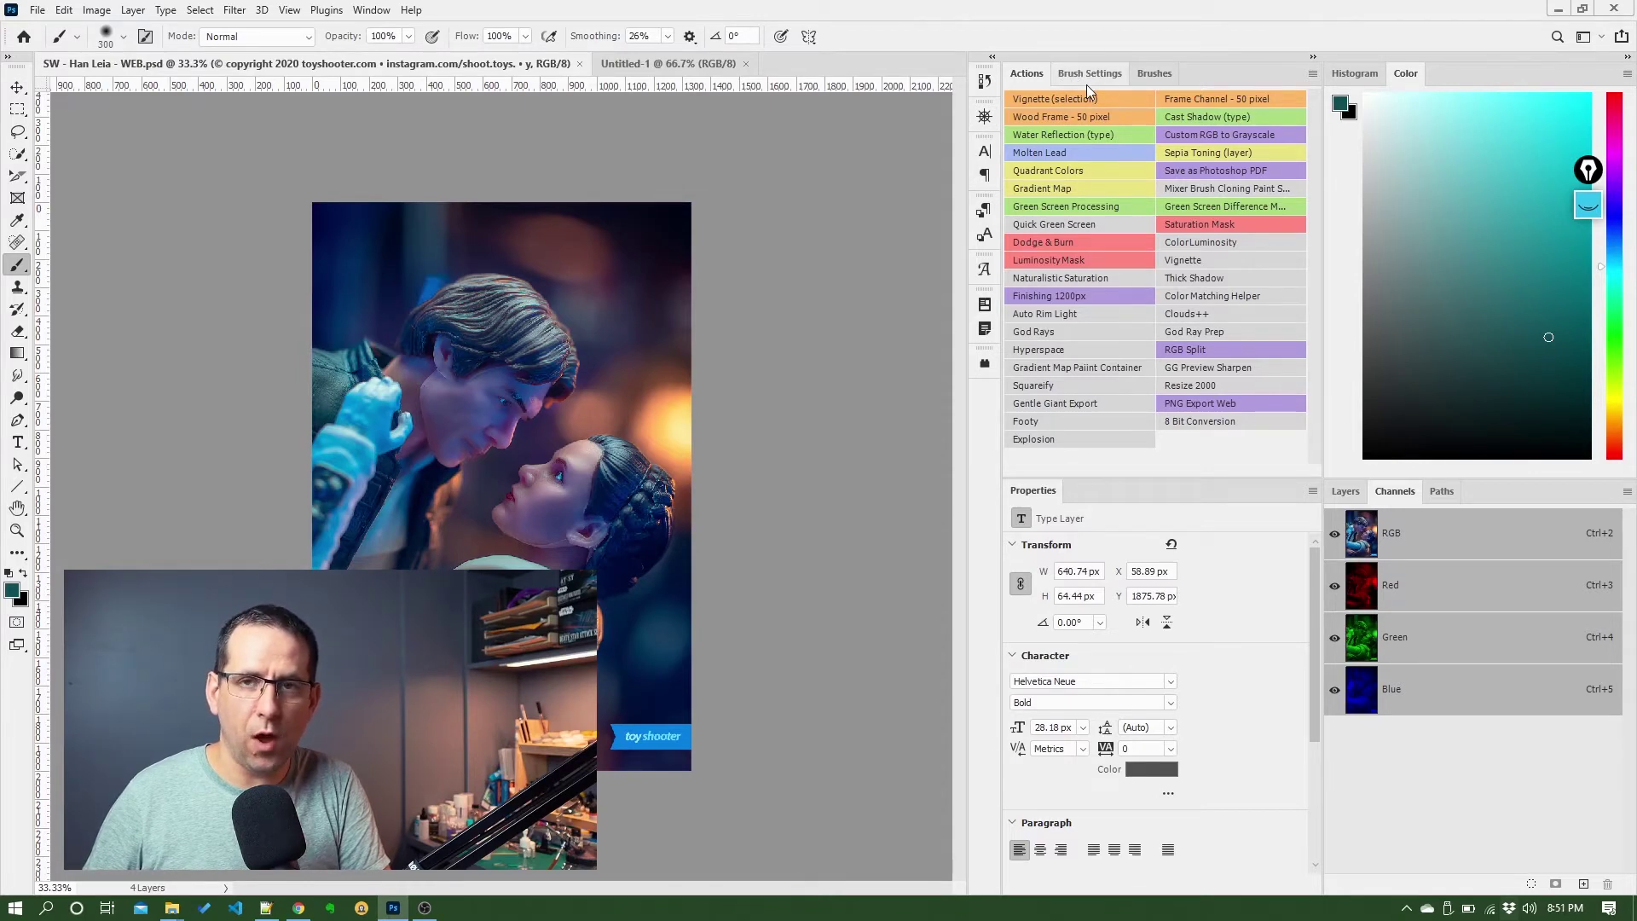
- Cycle through the Brush Settings, Brushes and Actions panel tabs
{"action": "left_click", "coordinate": [1086, 84]}
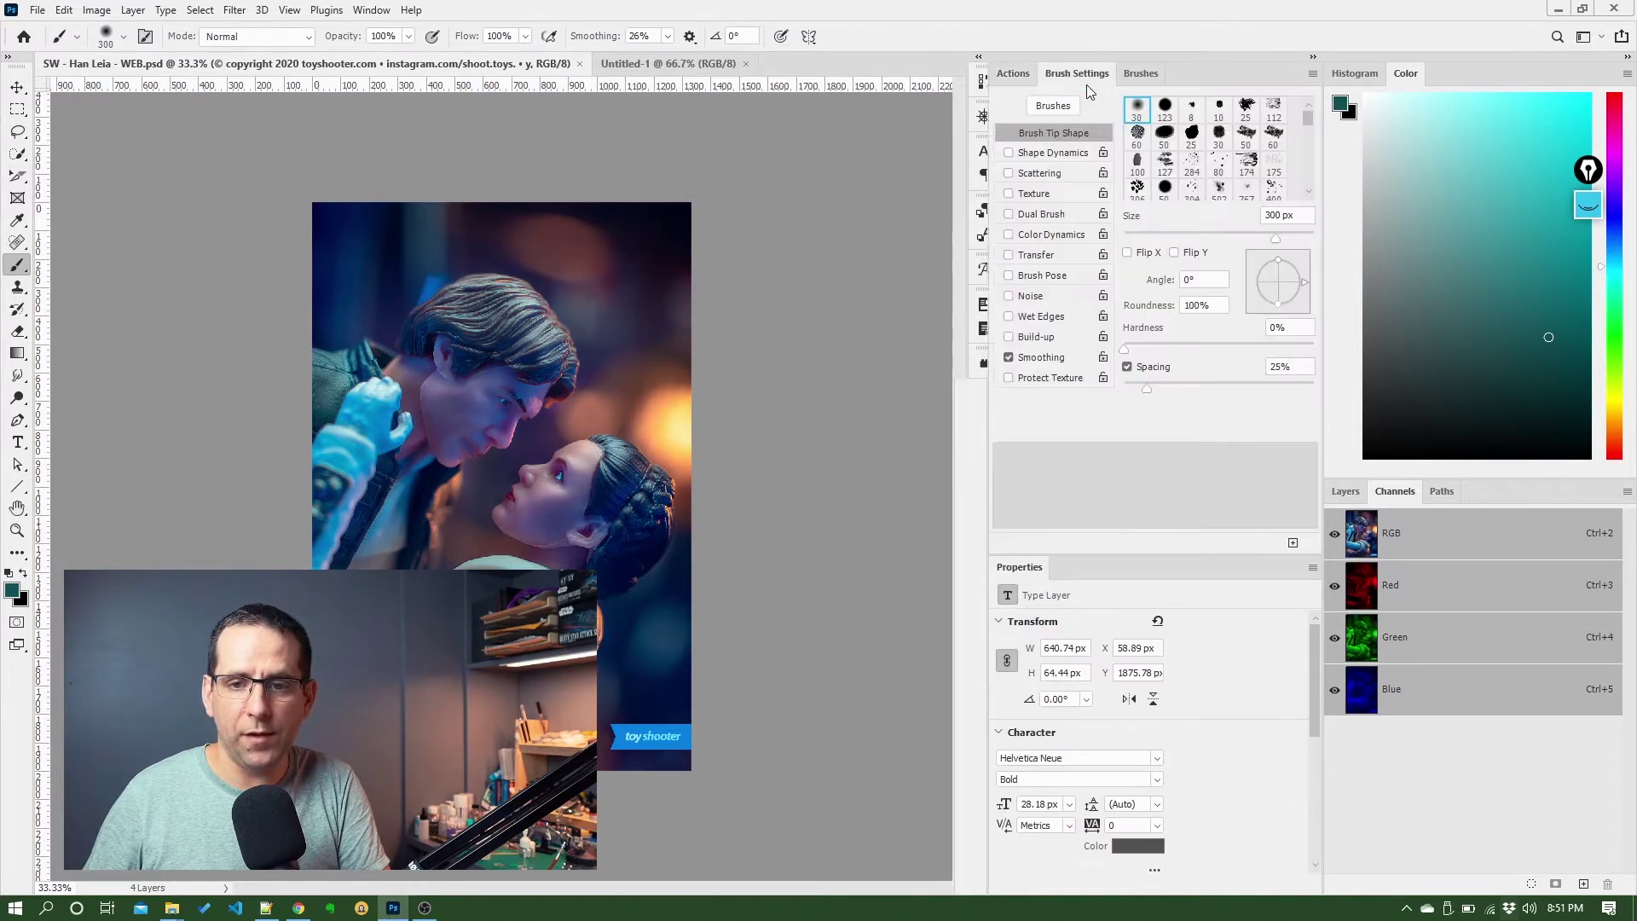
{"action": "left_click", "coordinate": [1129, 74]}
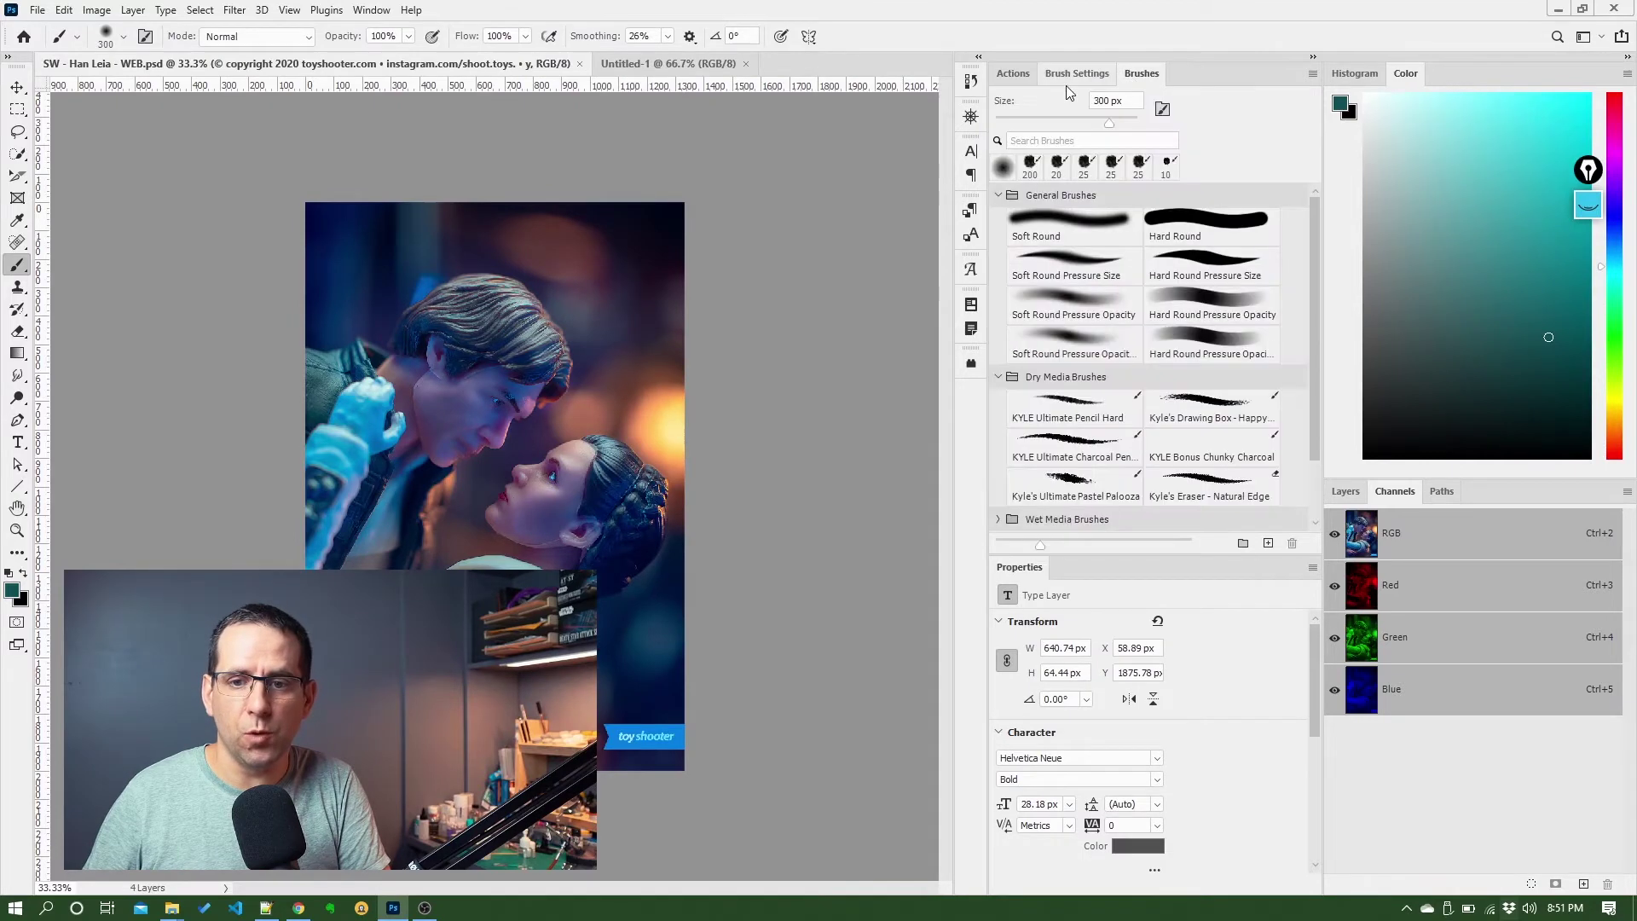
{"action": "left_click", "coordinate": [1007, 78]}
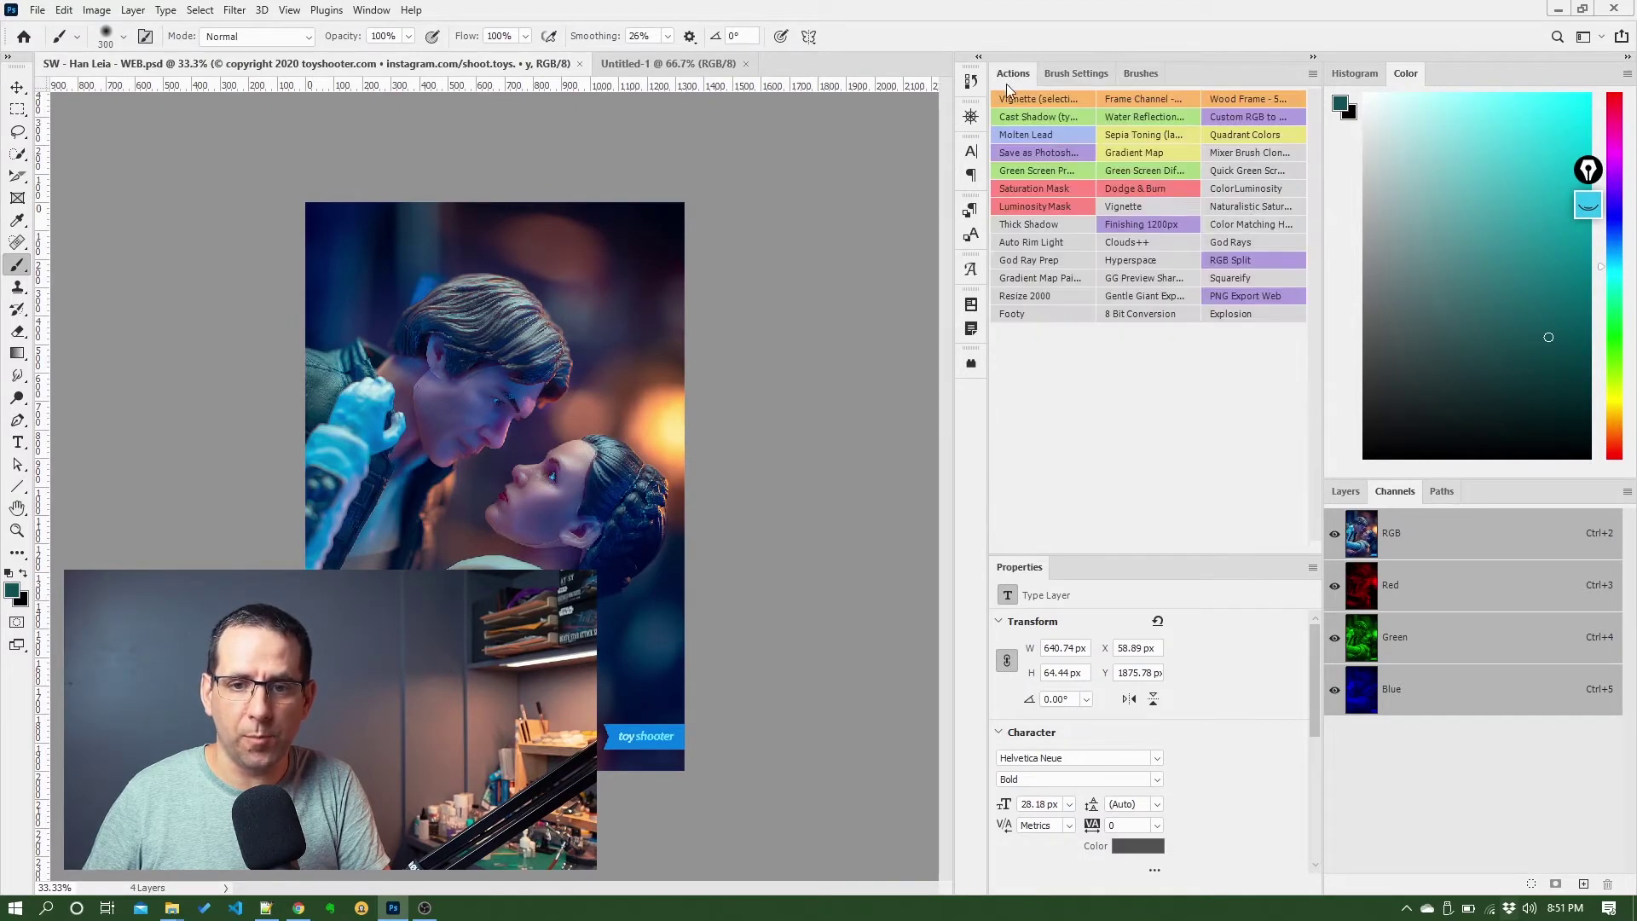
{"action": "left_click", "coordinate": [1068, 73]}
{"action": "left_click", "coordinate": [1133, 74]}
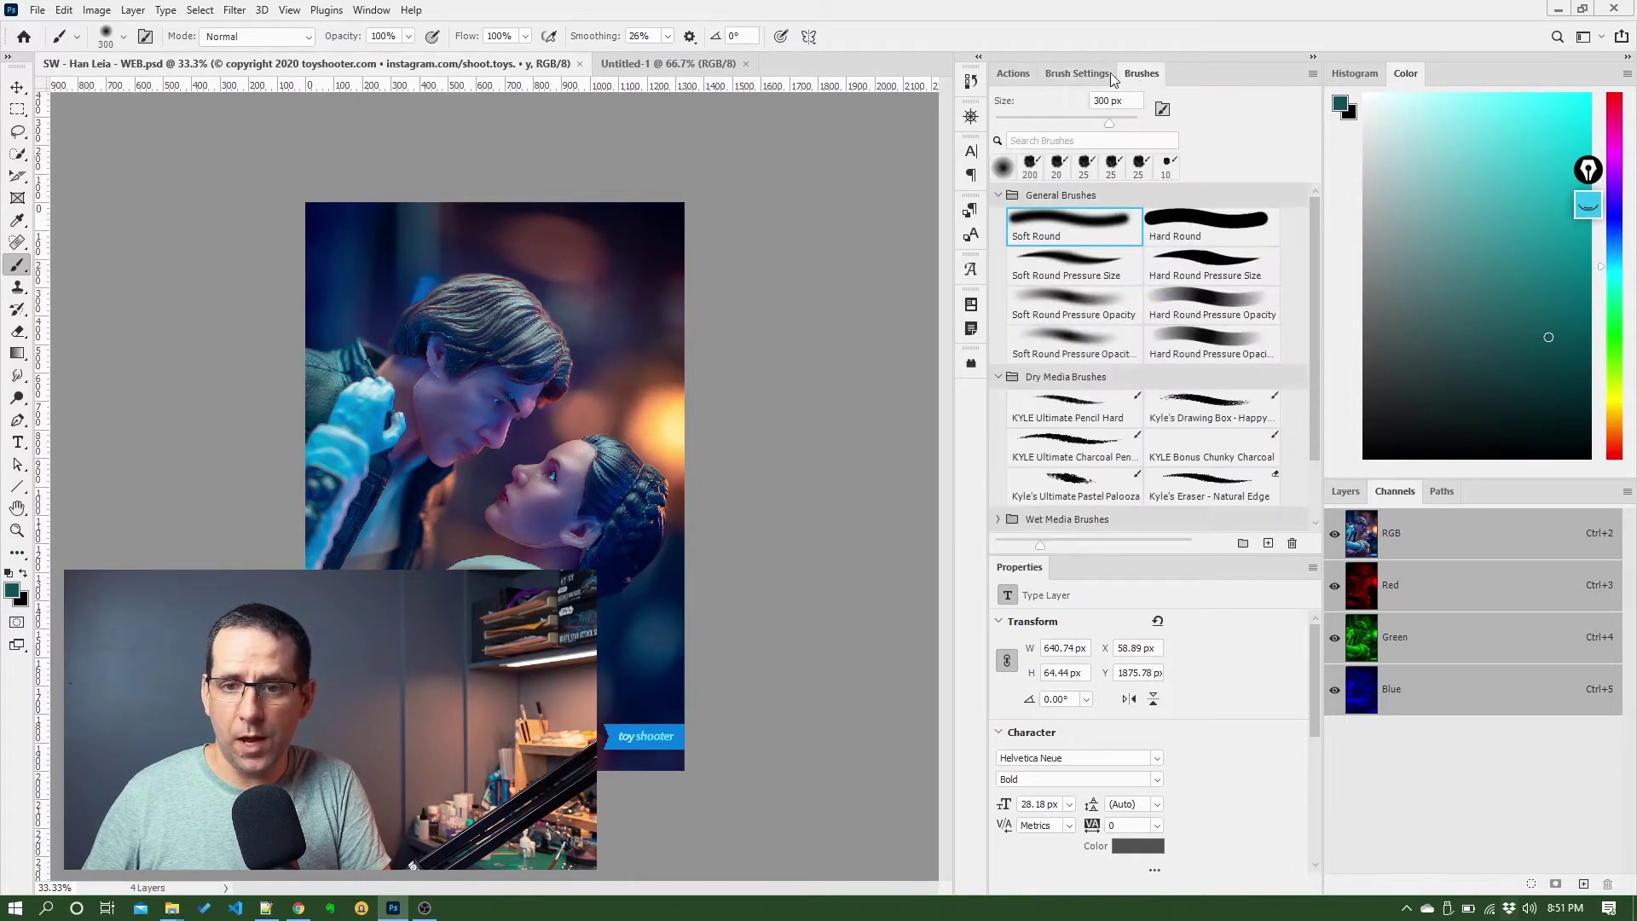
{"action": "left_click", "coordinate": [1074, 73]}
{"action": "left_click", "coordinate": [1014, 74]}
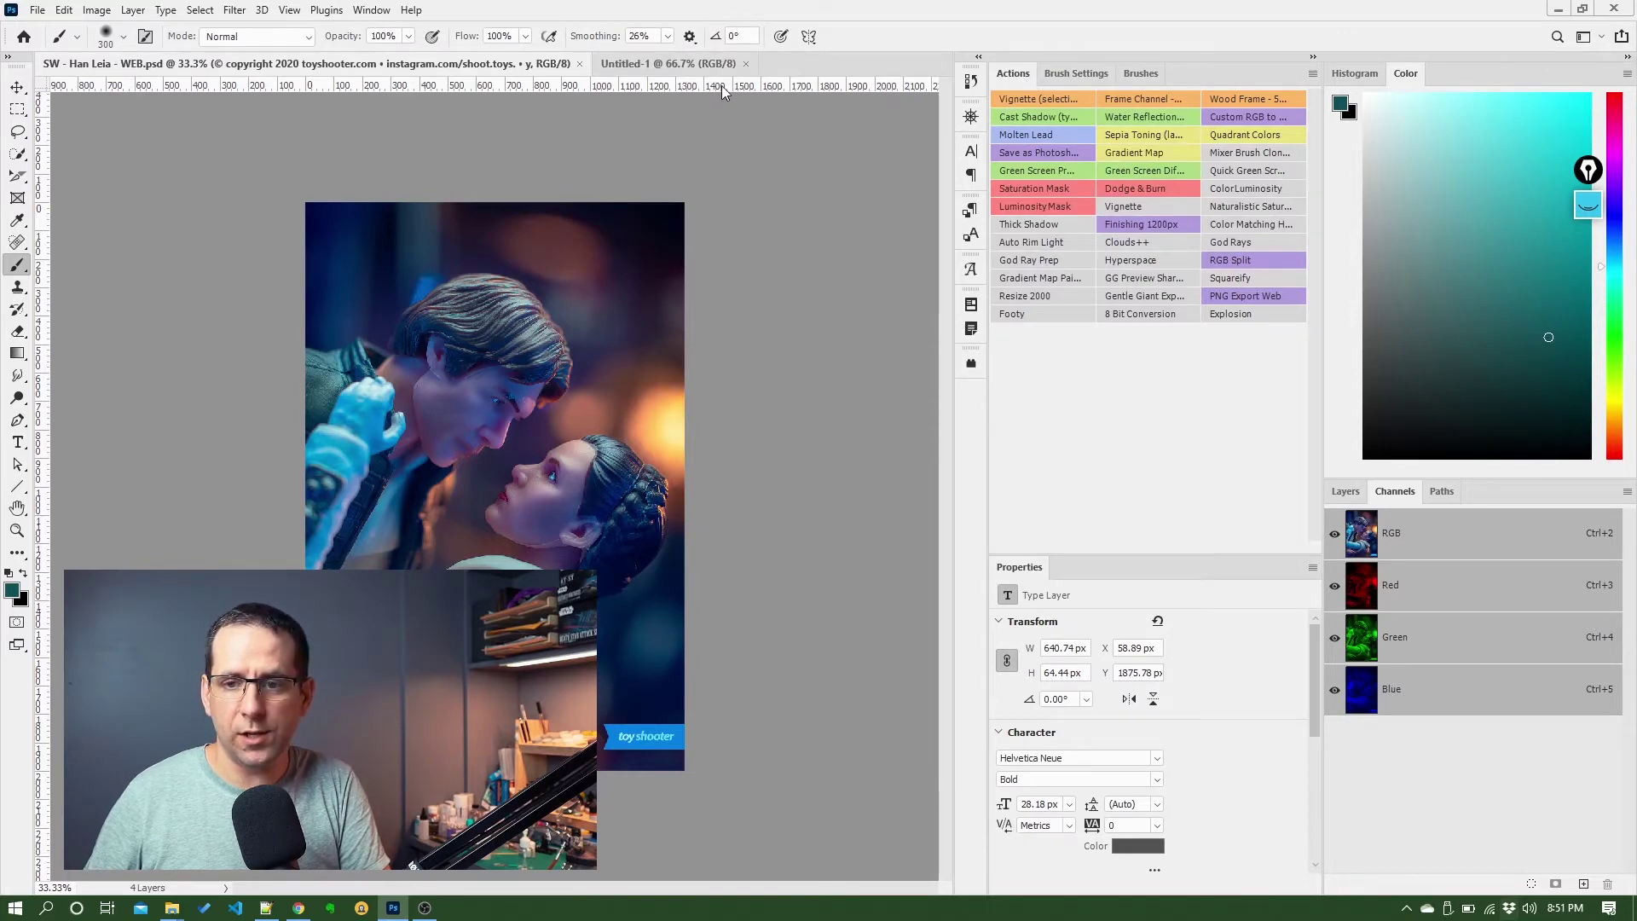
- Show the Histogram and Color panels, then bring the Layers panel forward
{"action": "left_click", "coordinate": [1352, 77]}
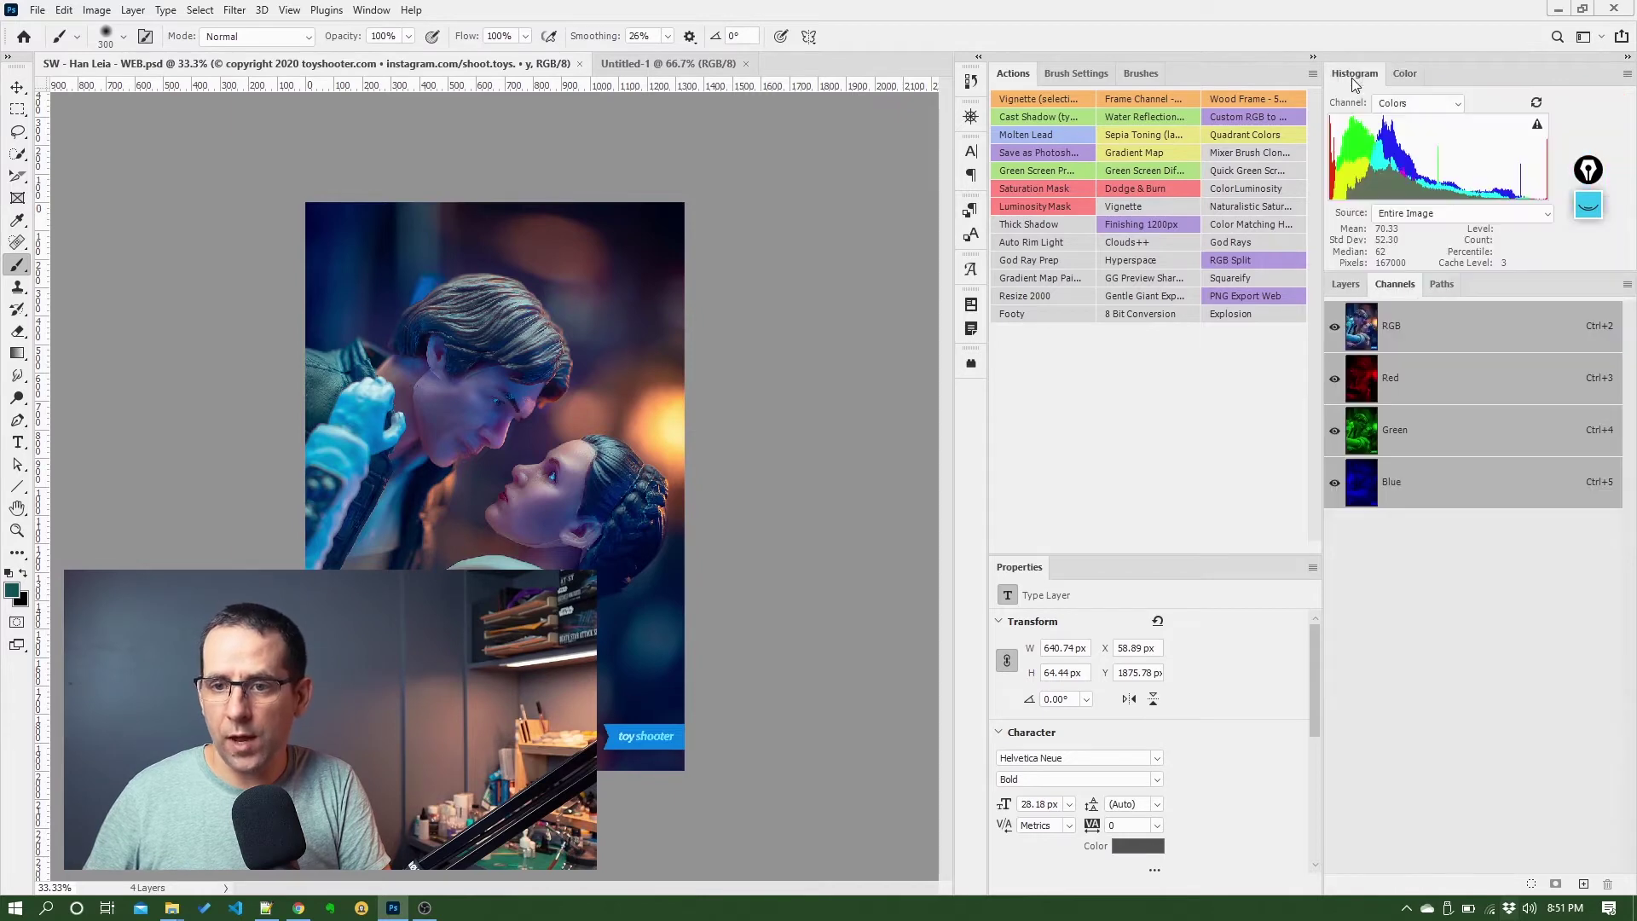
{"action": "left_click", "coordinate": [1404, 75]}
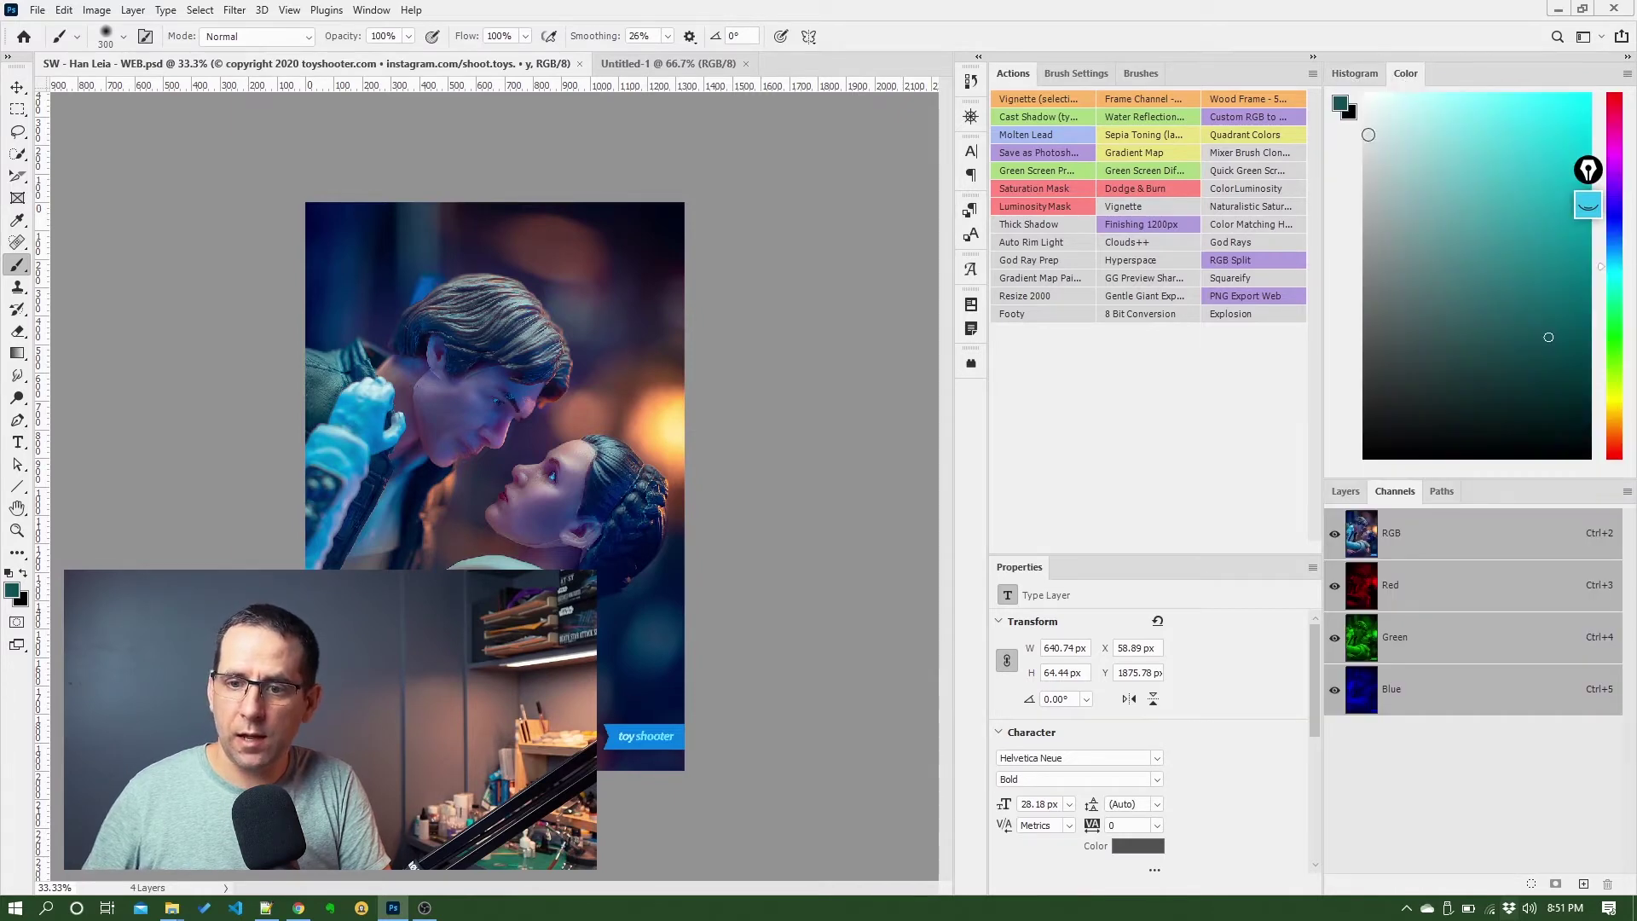
{"action": "left_click", "coordinate": [1346, 492]}
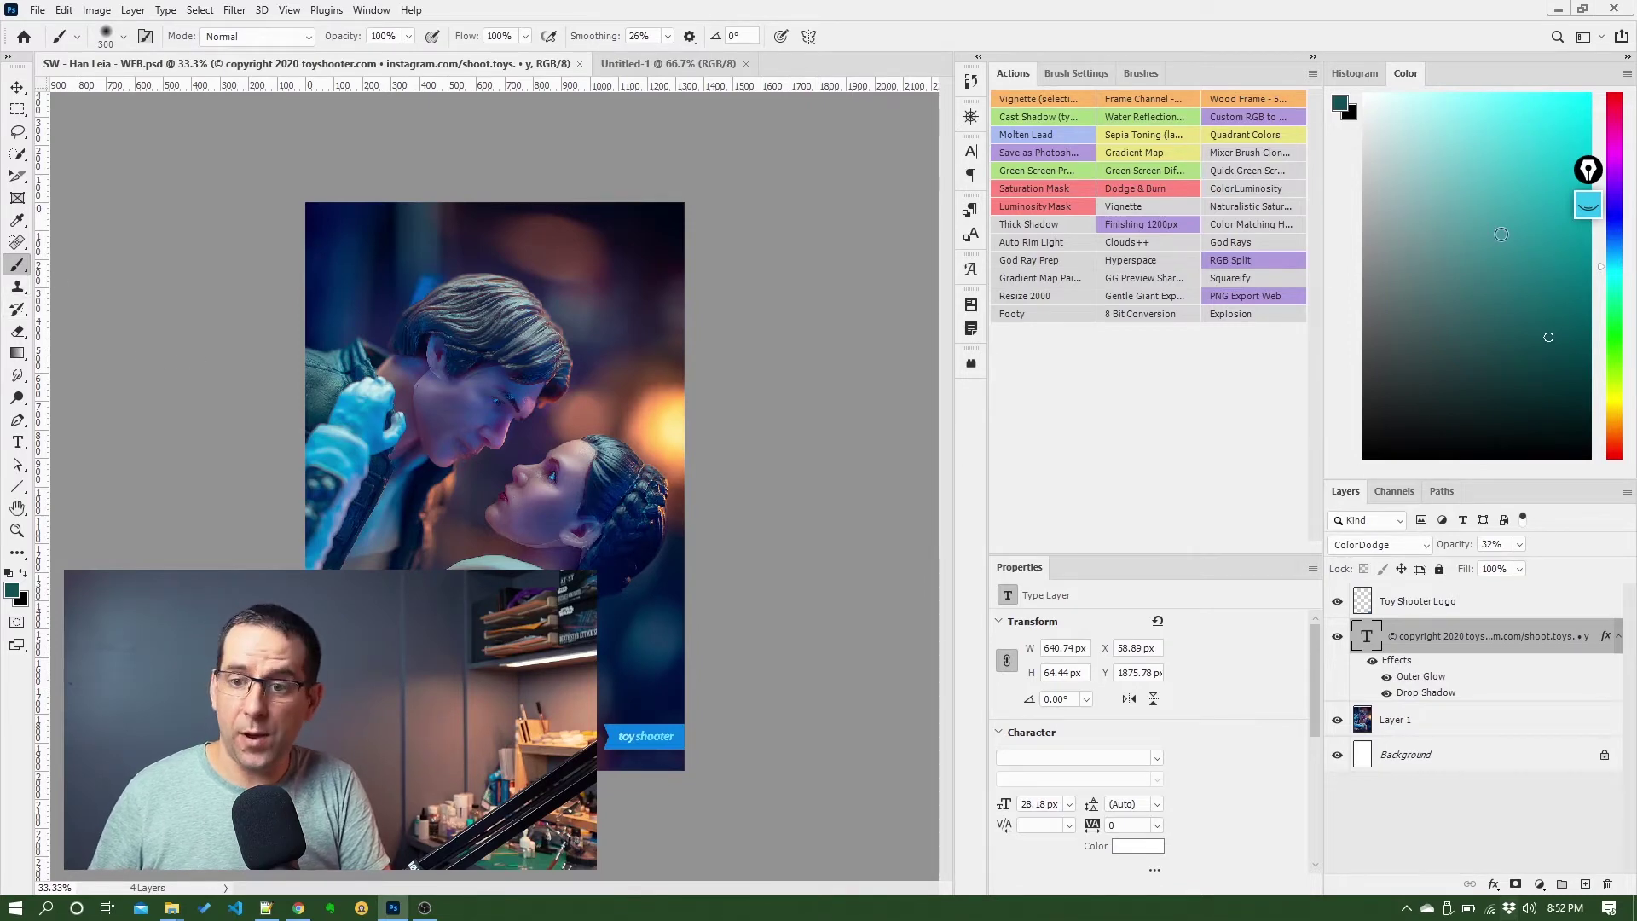
- Choose a lighter green foreground colour in the Color panel and look over the Window menu
{"action": "left_click", "coordinate": [1479, 225]}
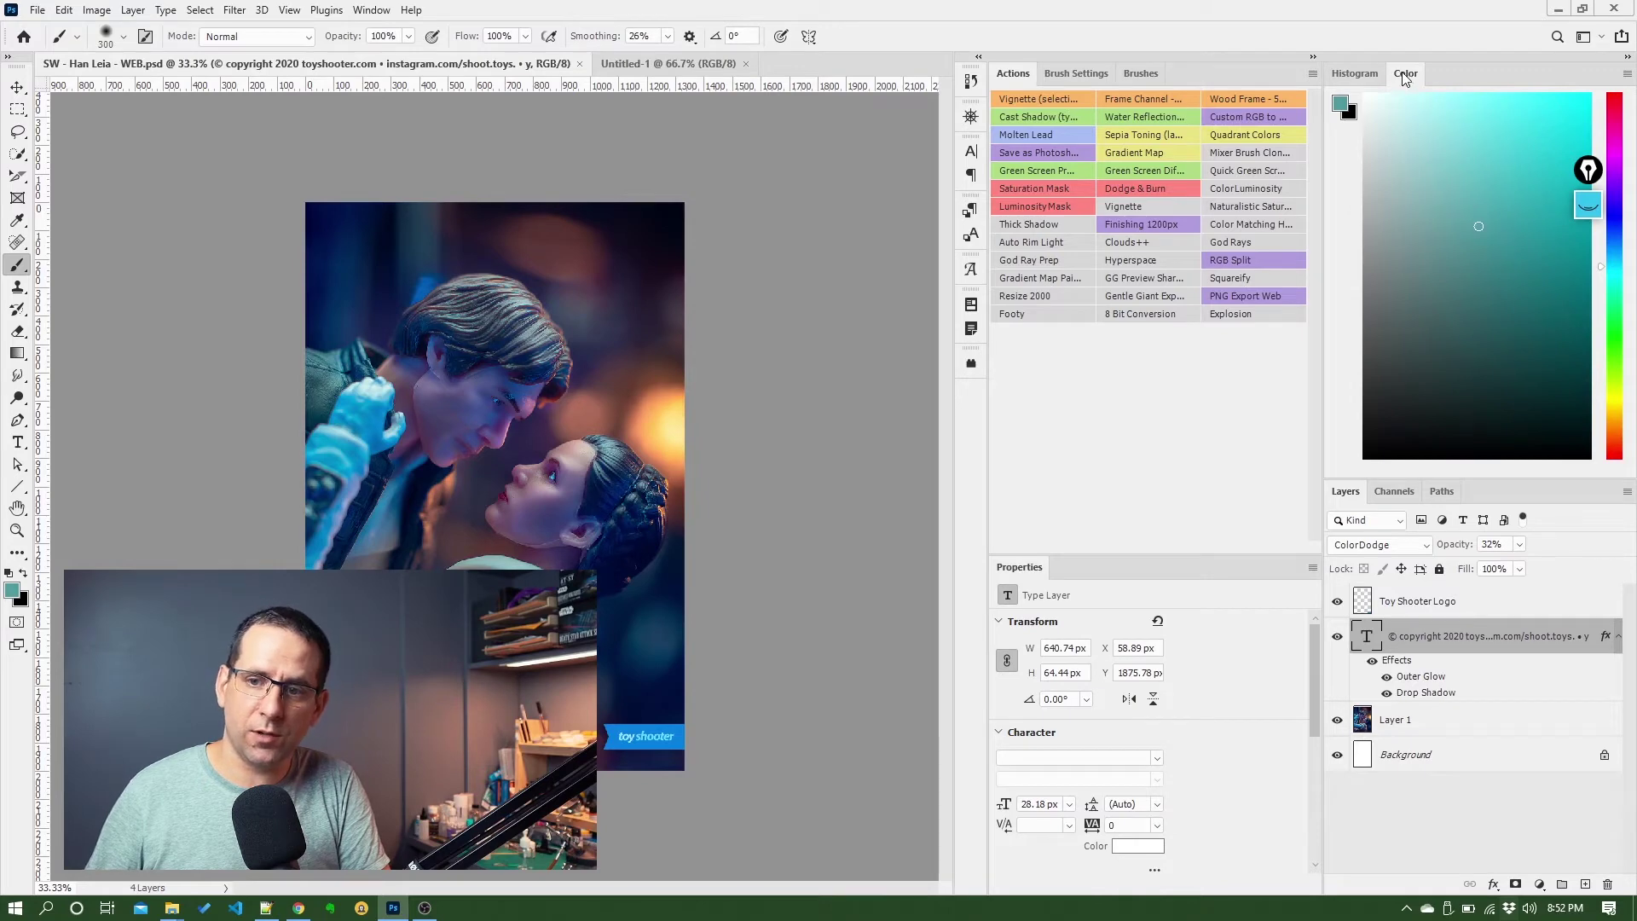
{"action": "left_click", "coordinate": [1459, 168]}
{"action": "left_click", "coordinate": [1615, 327]}
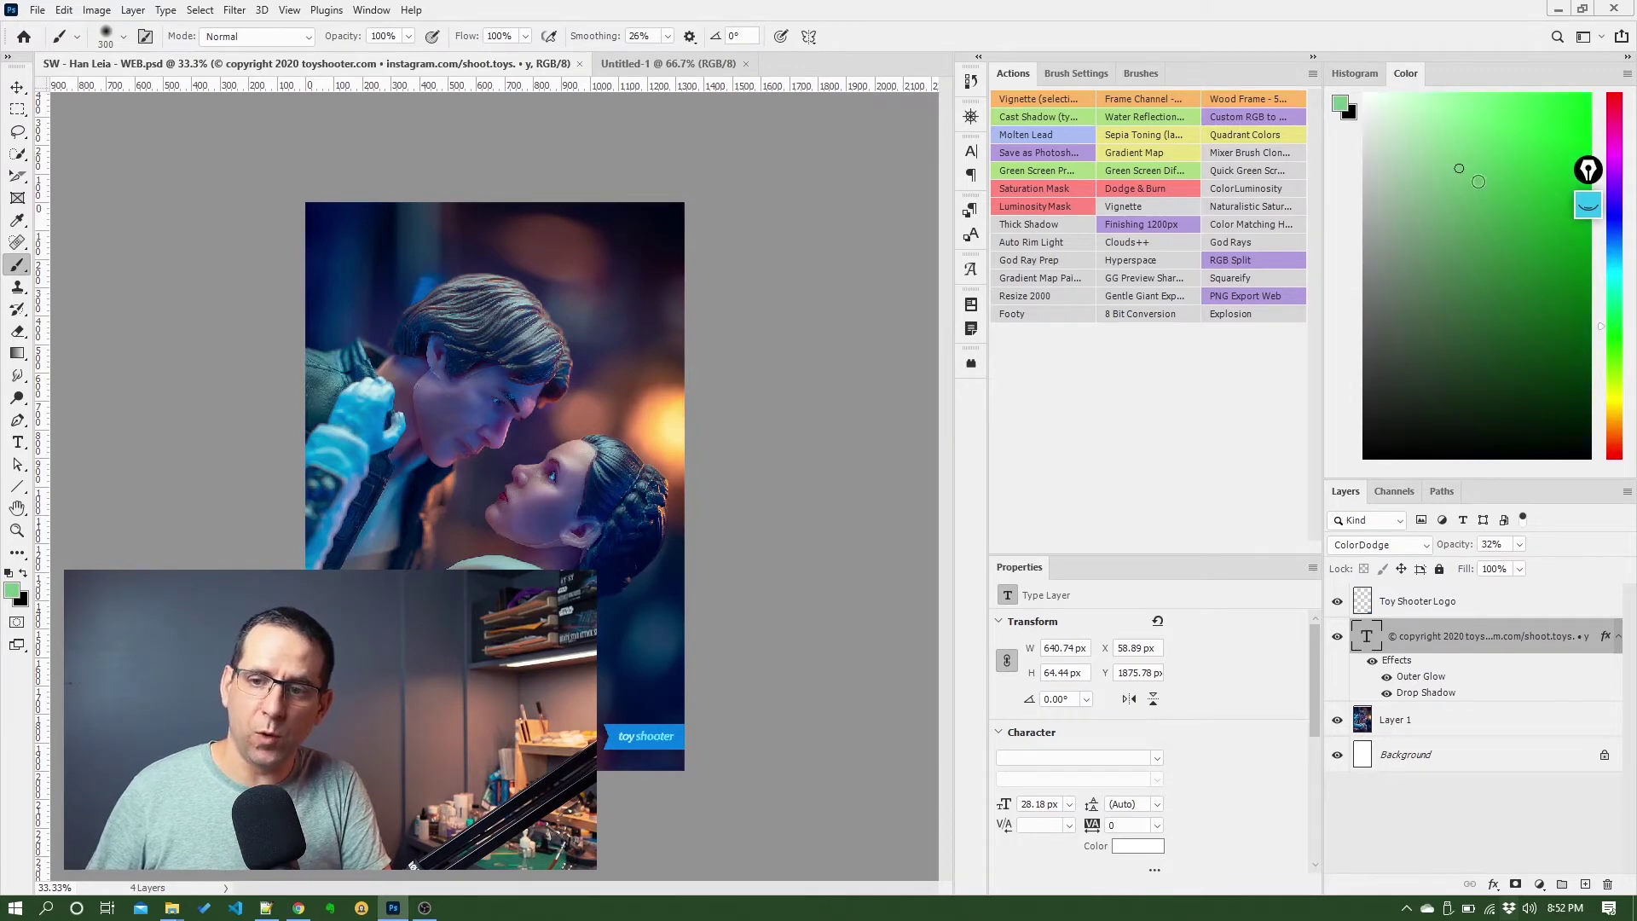
{"action": "mouse_move", "coordinate": [1445, 300]}
{"action": "left_mouse_down"}
{"action": "mouse_move", "coordinate": [1514, 222]}
{"action": "mouse_move", "coordinate": [1442, 137]}
{"action": "left_mouse_up"}
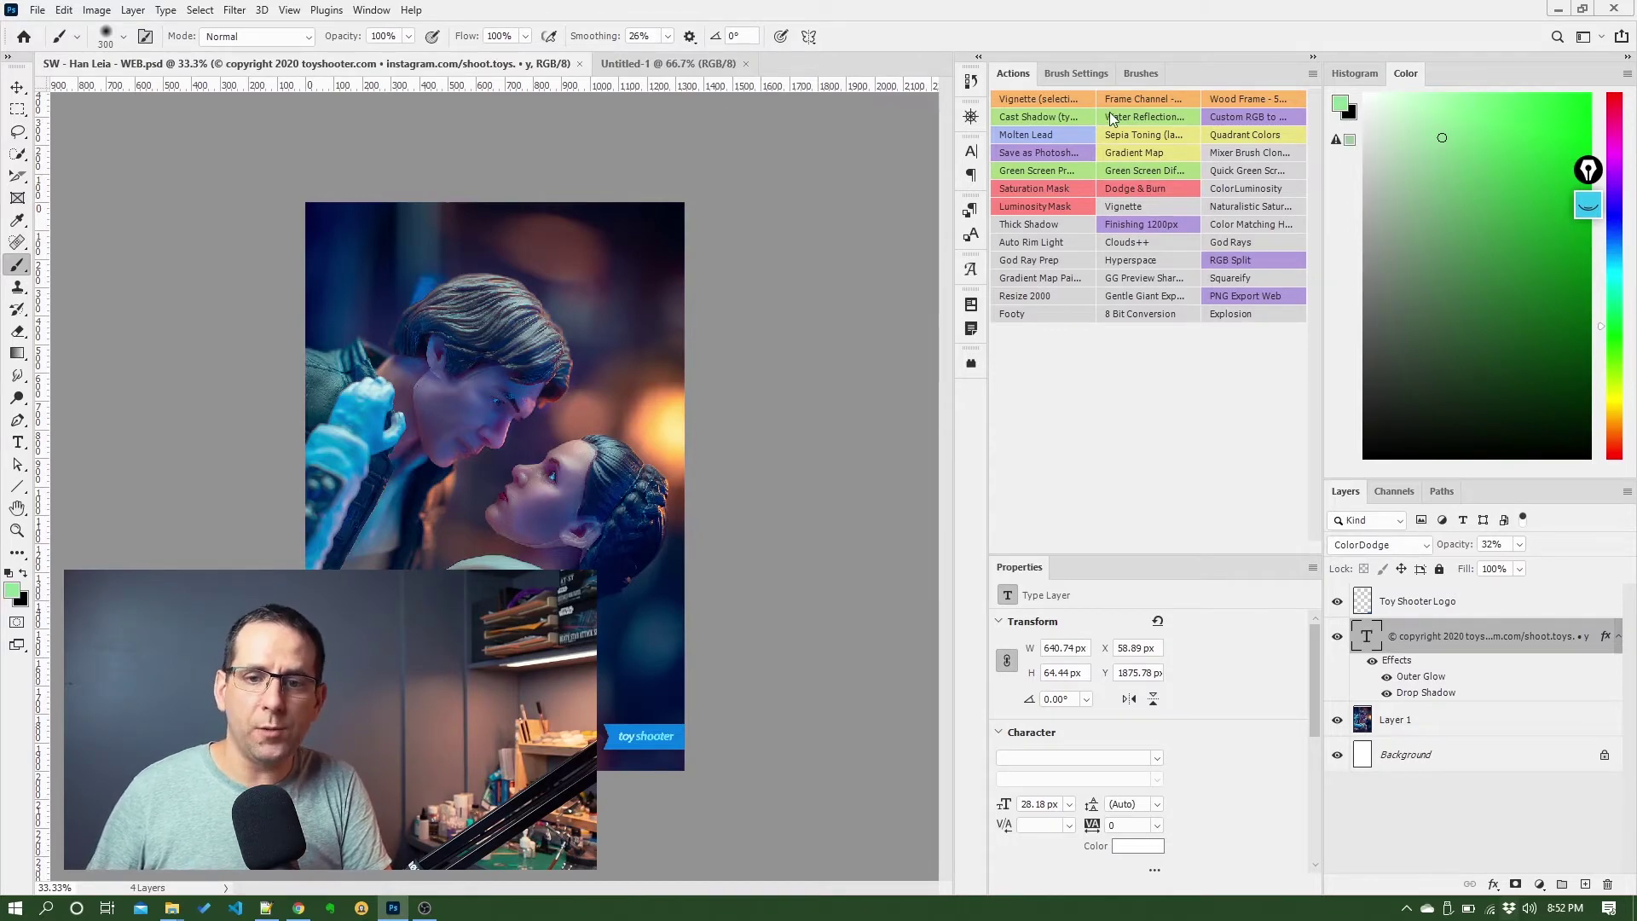
{"action": "left_click", "coordinate": [381, 13]}
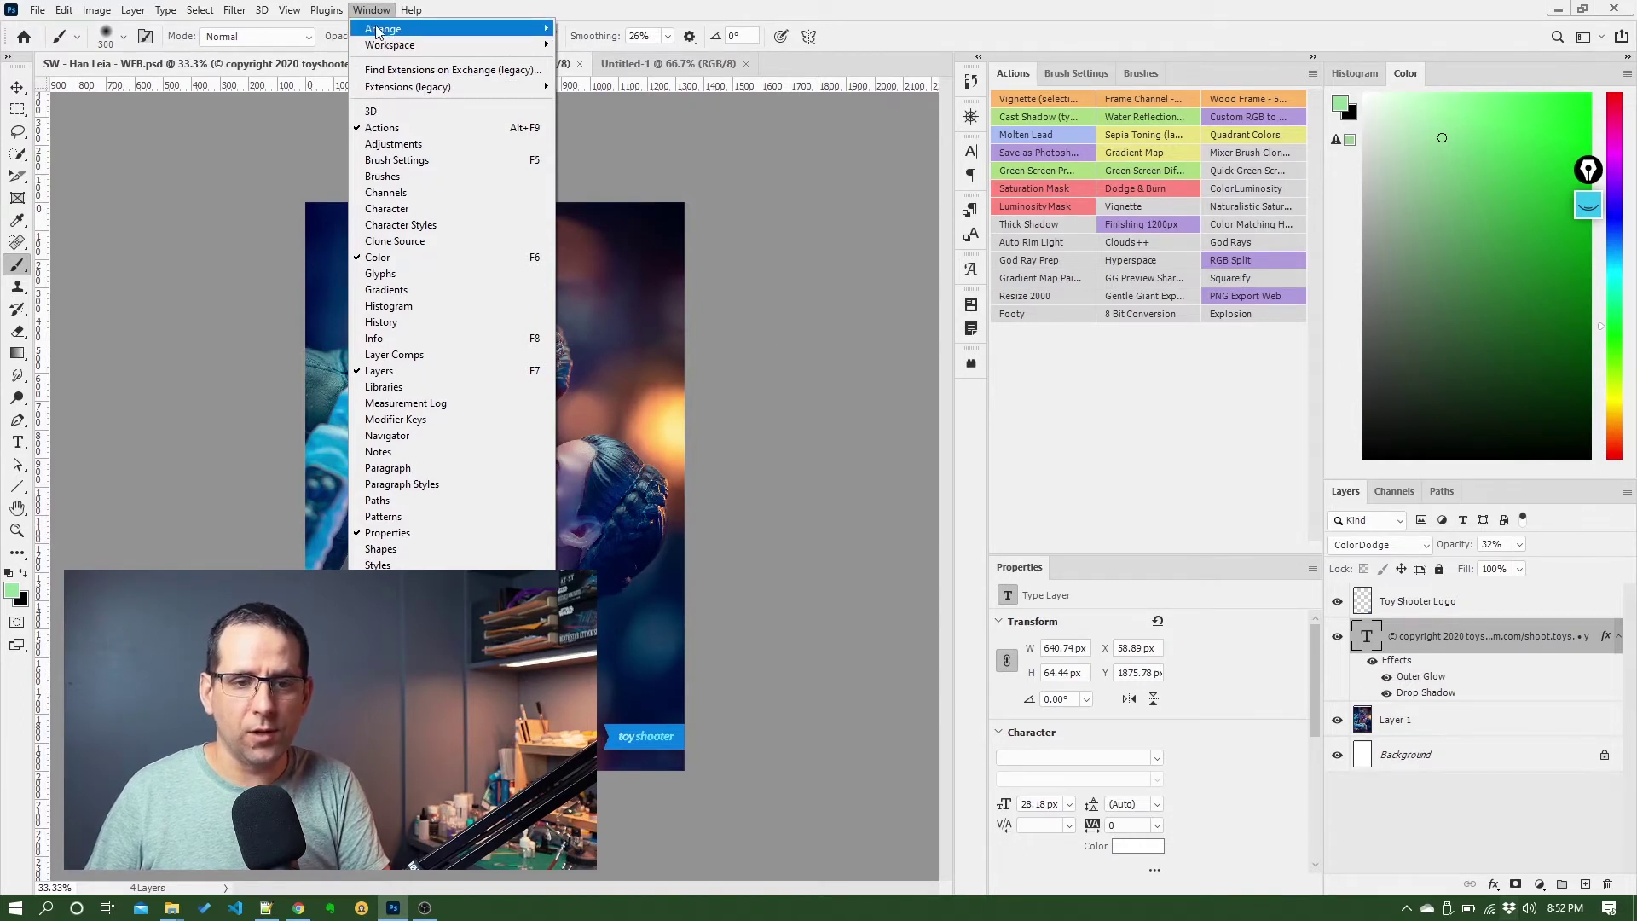
{"action": "mouse_move", "coordinate": [411, 9]}
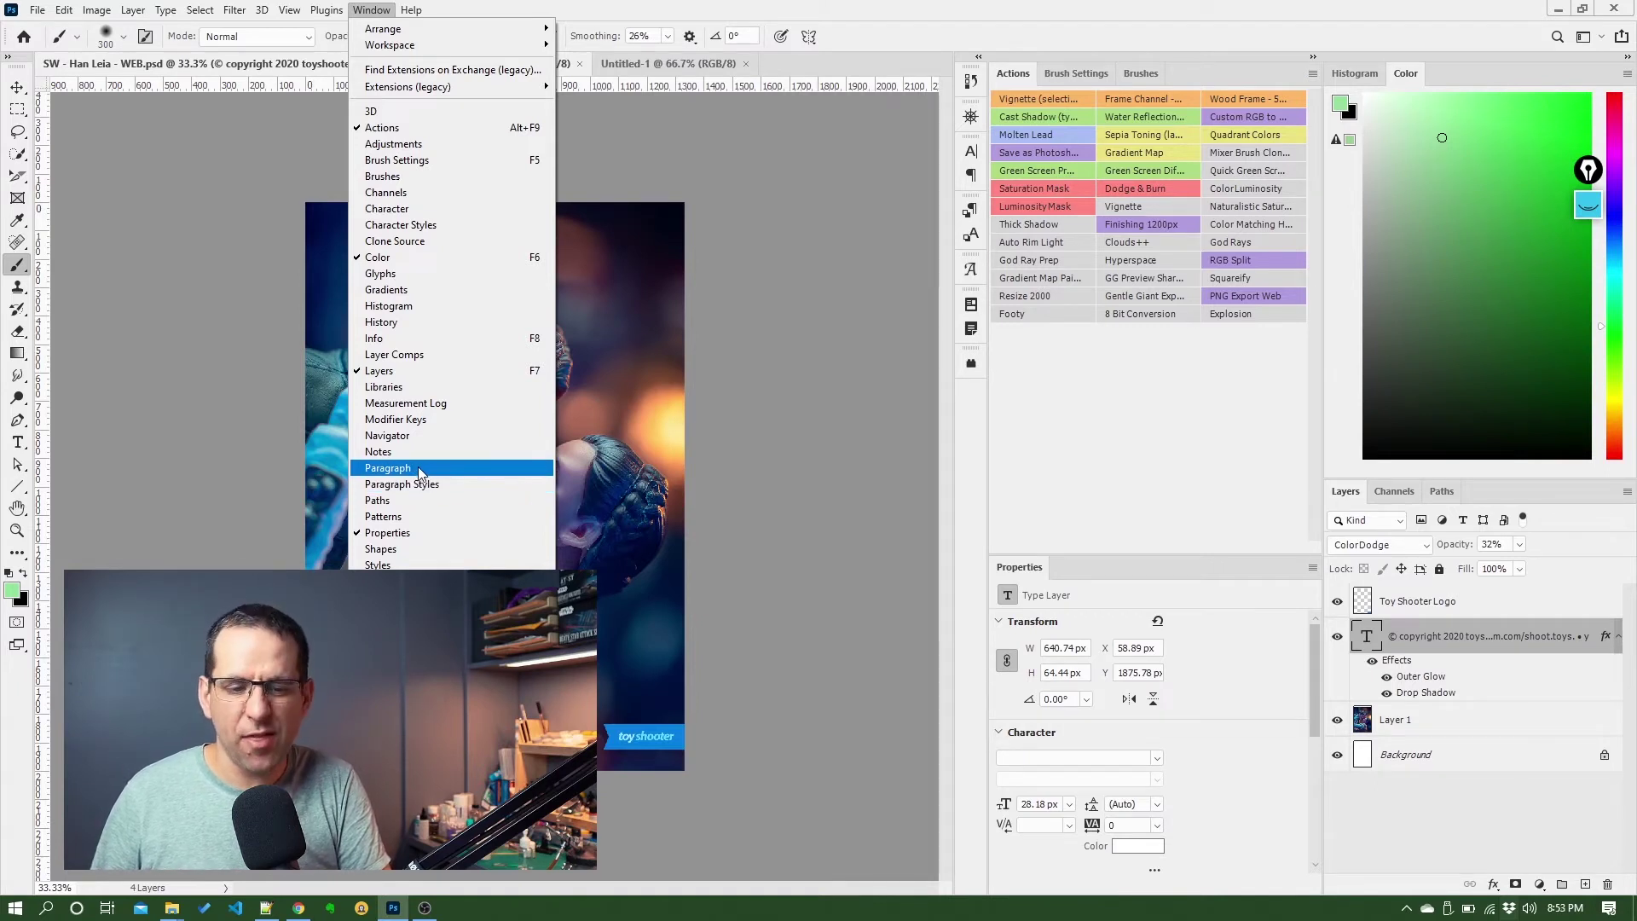
- Dismiss the Window menu, float the Actions panel, then show the type layer's Properties
{"action": "left_click", "coordinate": [1037, 92]}
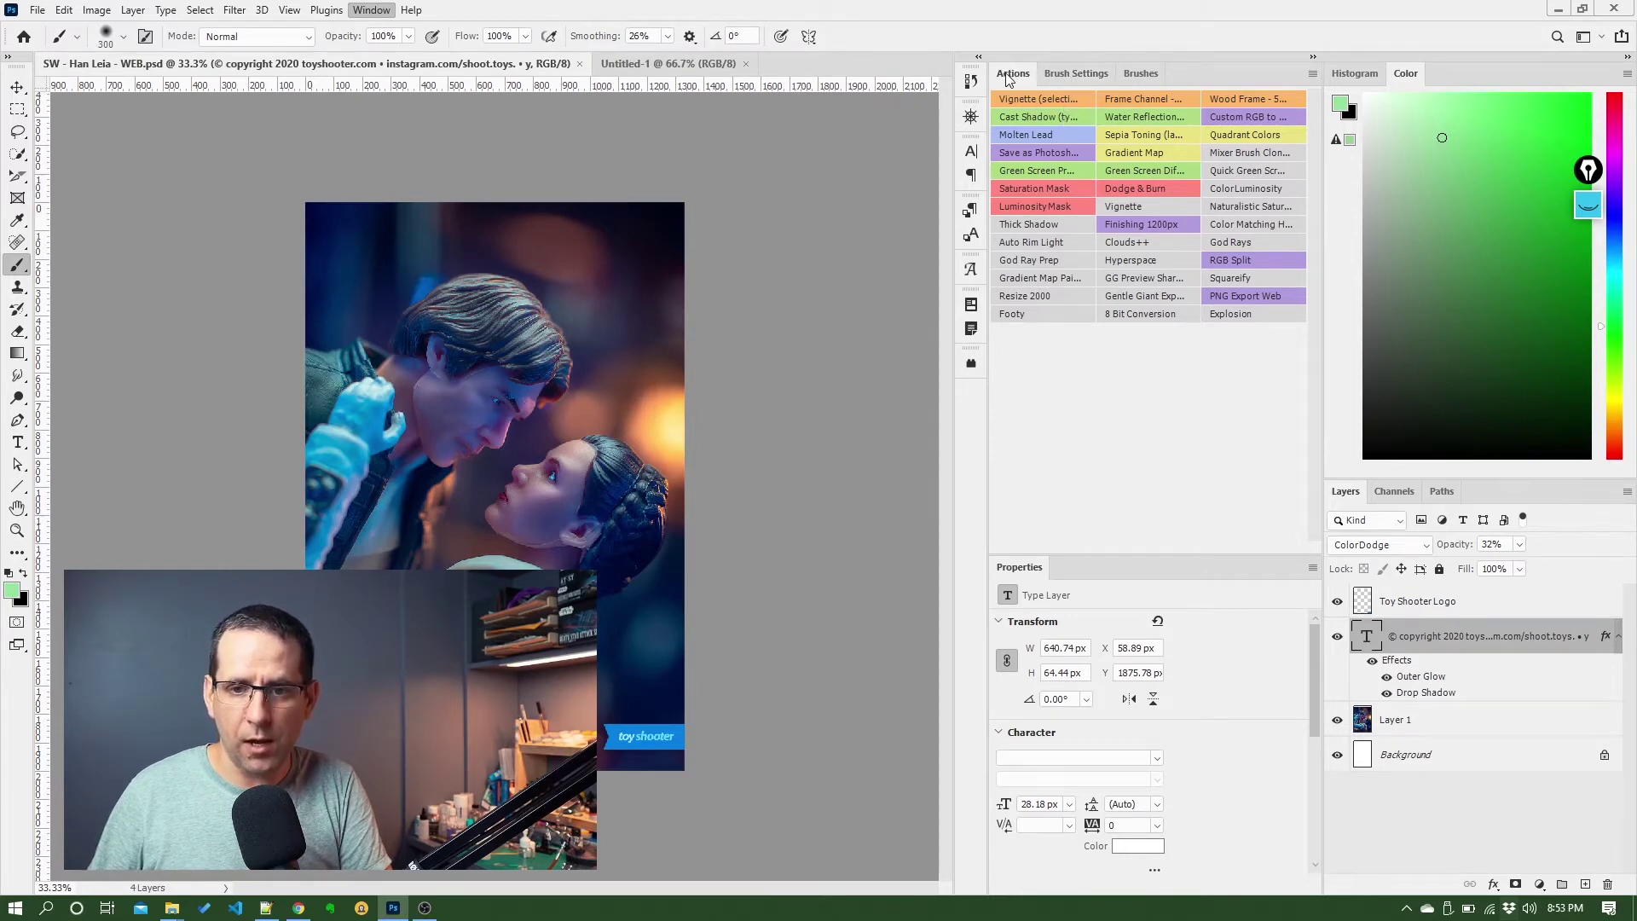
{"action": "mouse_move", "coordinate": [1020, 80]}
{"action": "left_mouse_down"}
{"action": "mouse_move", "coordinate": [1030, 304]}
{"action": "mouse_move", "coordinate": [1081, 539]}
{"action": "mouse_move", "coordinate": [1112, 576]}
{"action": "left_mouse_up"}
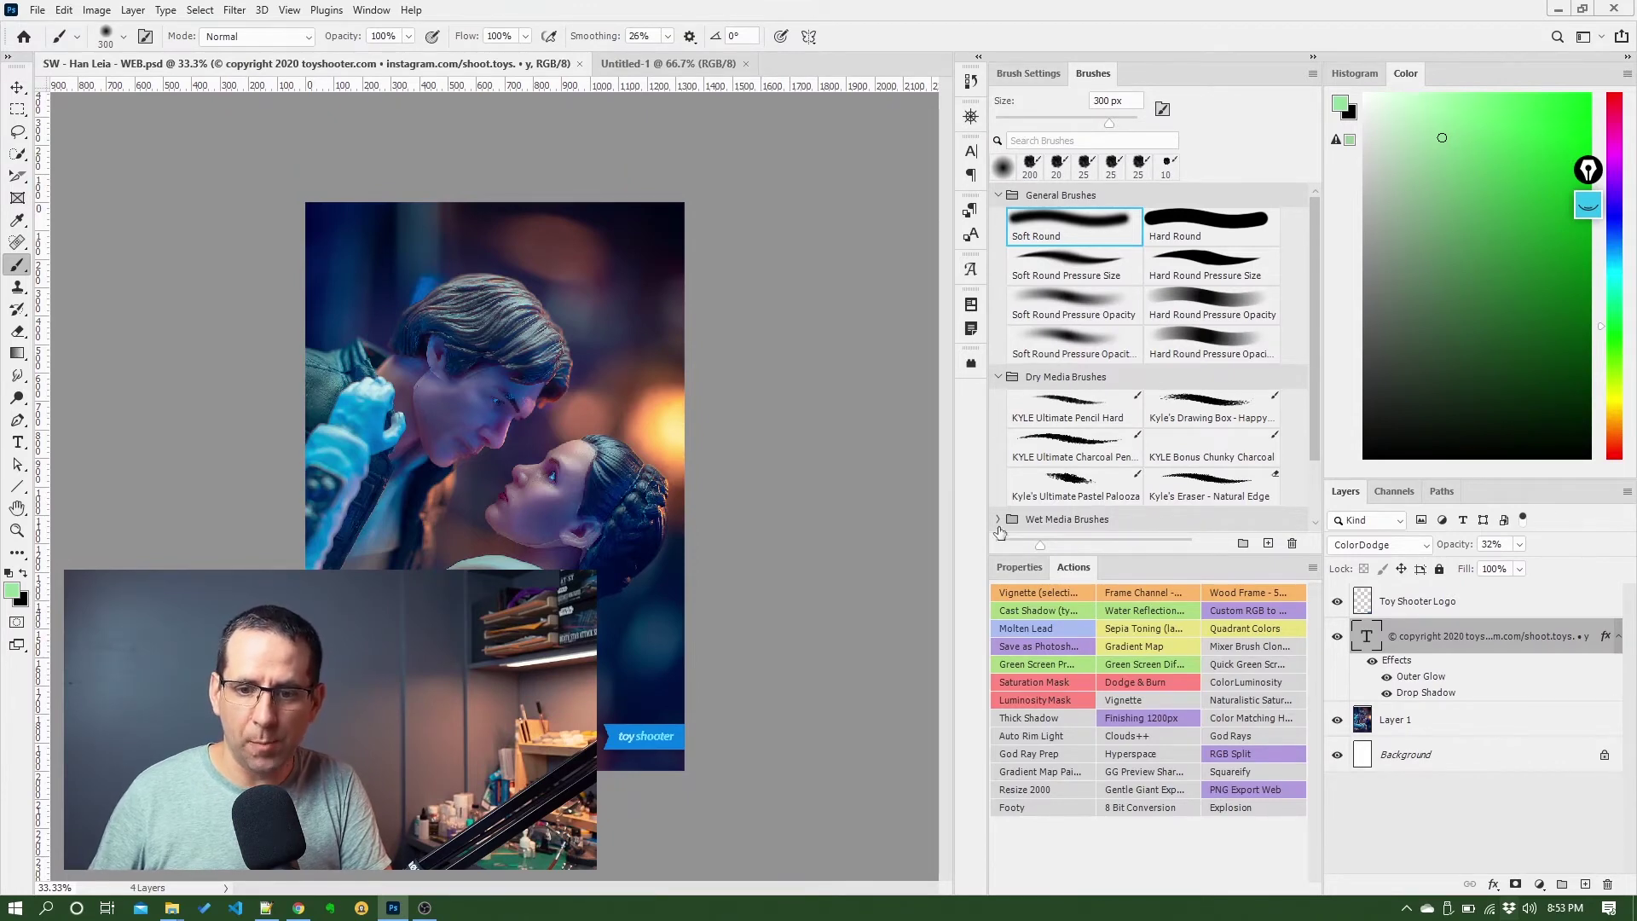
{"action": "left_click", "coordinate": [1025, 571]}
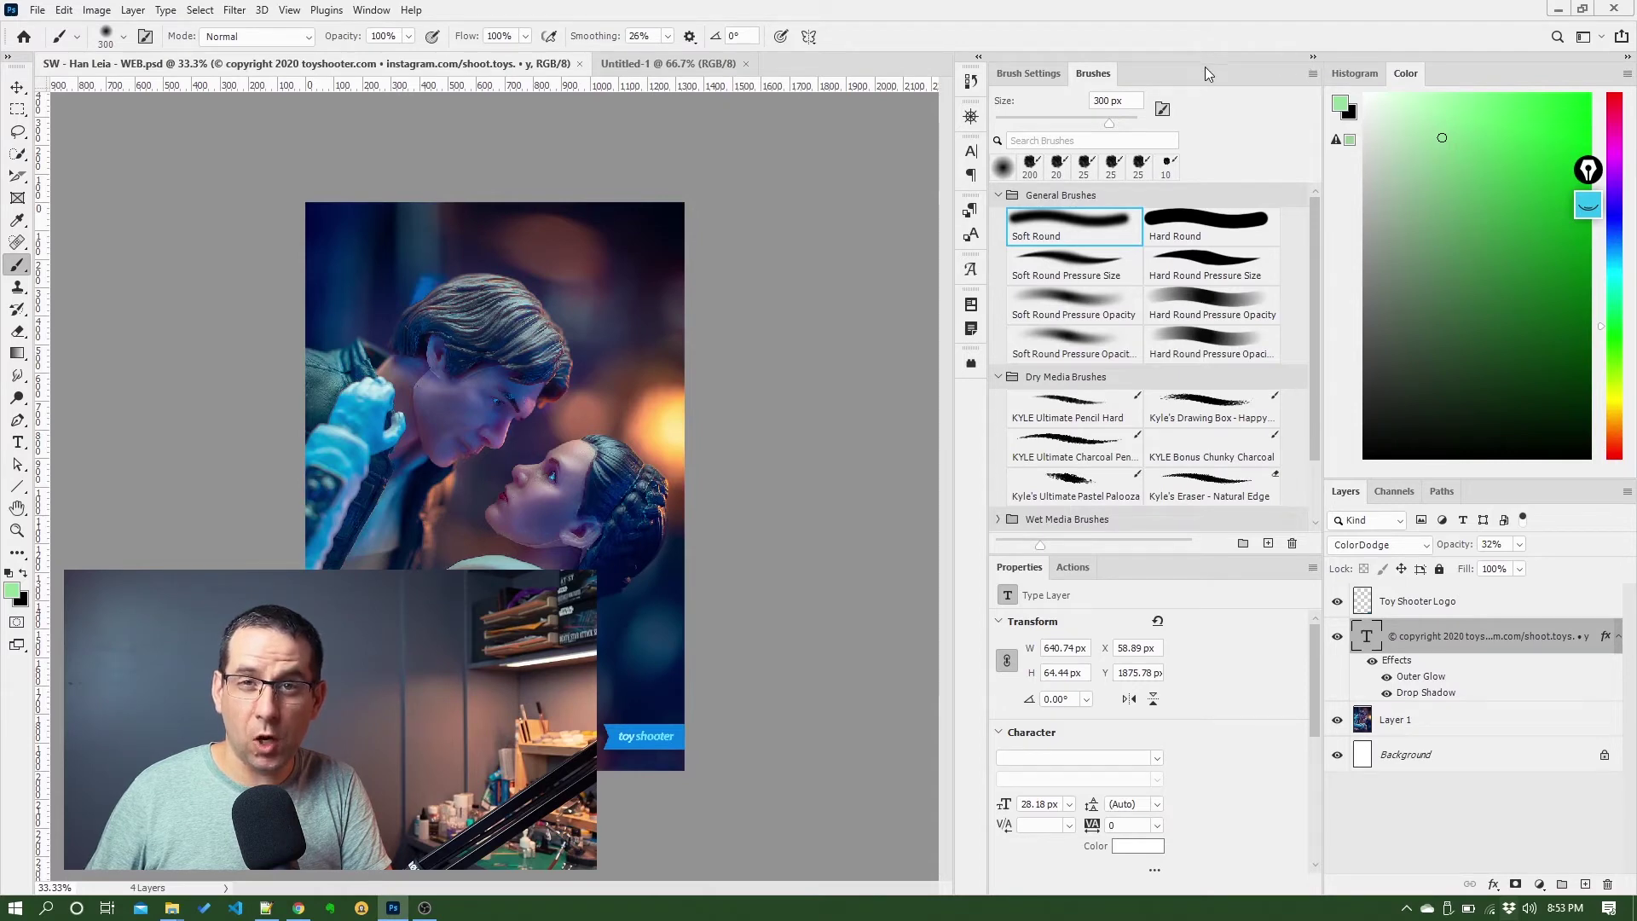
- Toggle Brush Settings/Brushes and Actions/Properties tabs, ending on Brush Settings and Properties
{"action": "left_click", "coordinate": [1035, 74]}
{"action": "left_click", "coordinate": [1083, 75]}
{"action": "left_click", "coordinate": [1044, 75]}
{"action": "left_click", "coordinate": [1074, 566]}
{"action": "left_click", "coordinate": [1028, 567]}
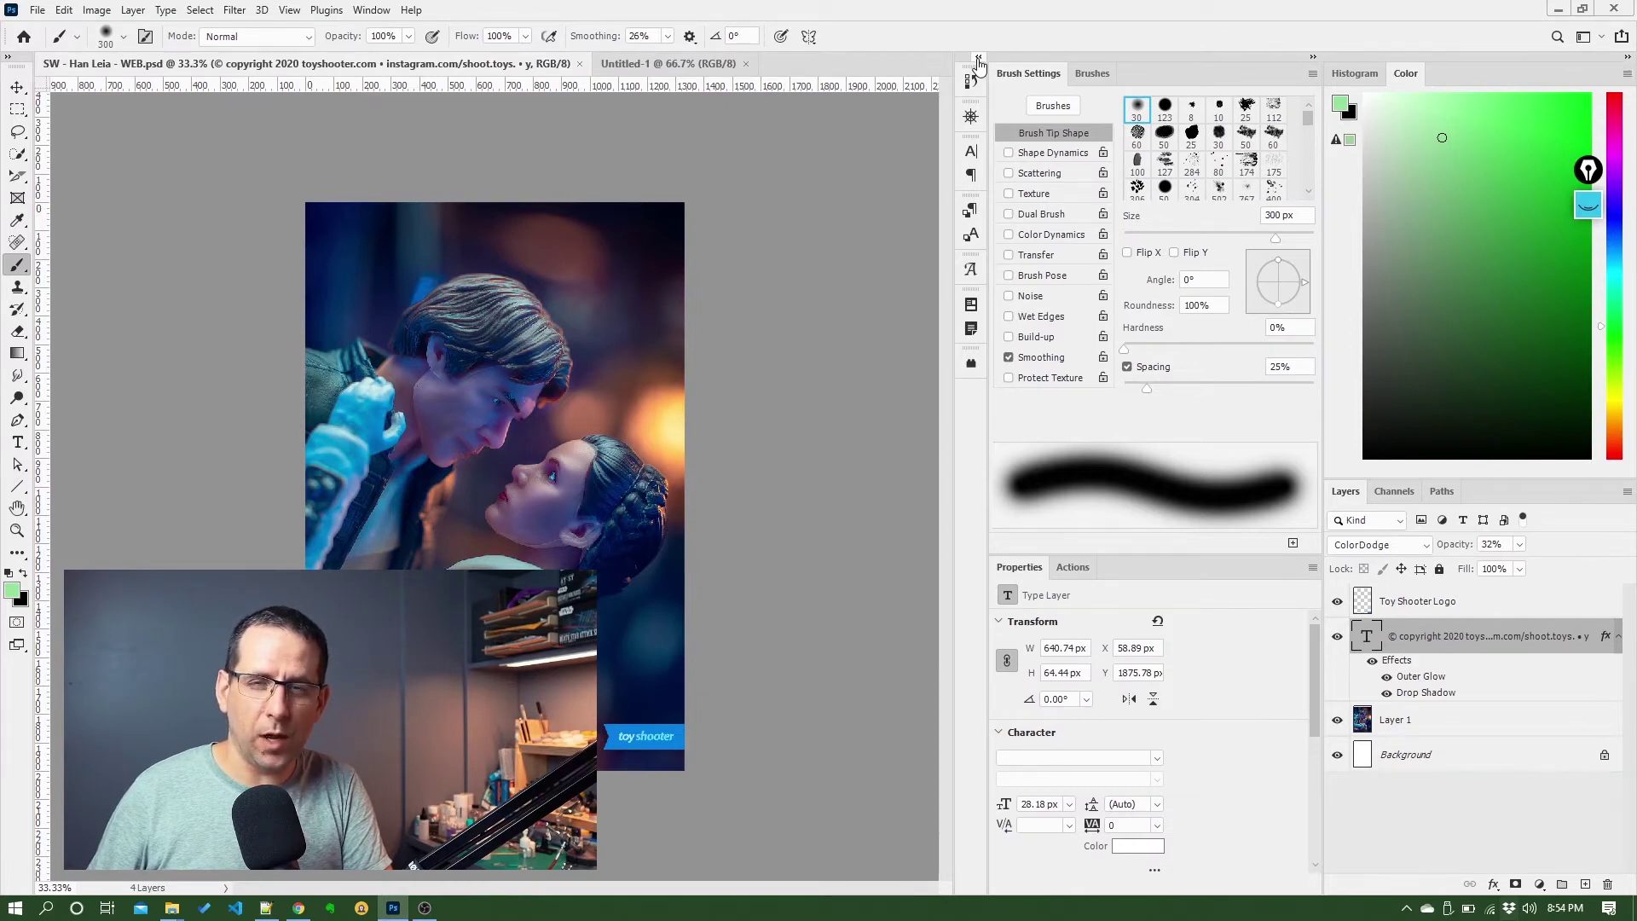
- Collapse both right-hand panel columns to icons and expand them again
{"action": "left_click", "coordinate": [1312, 58]}
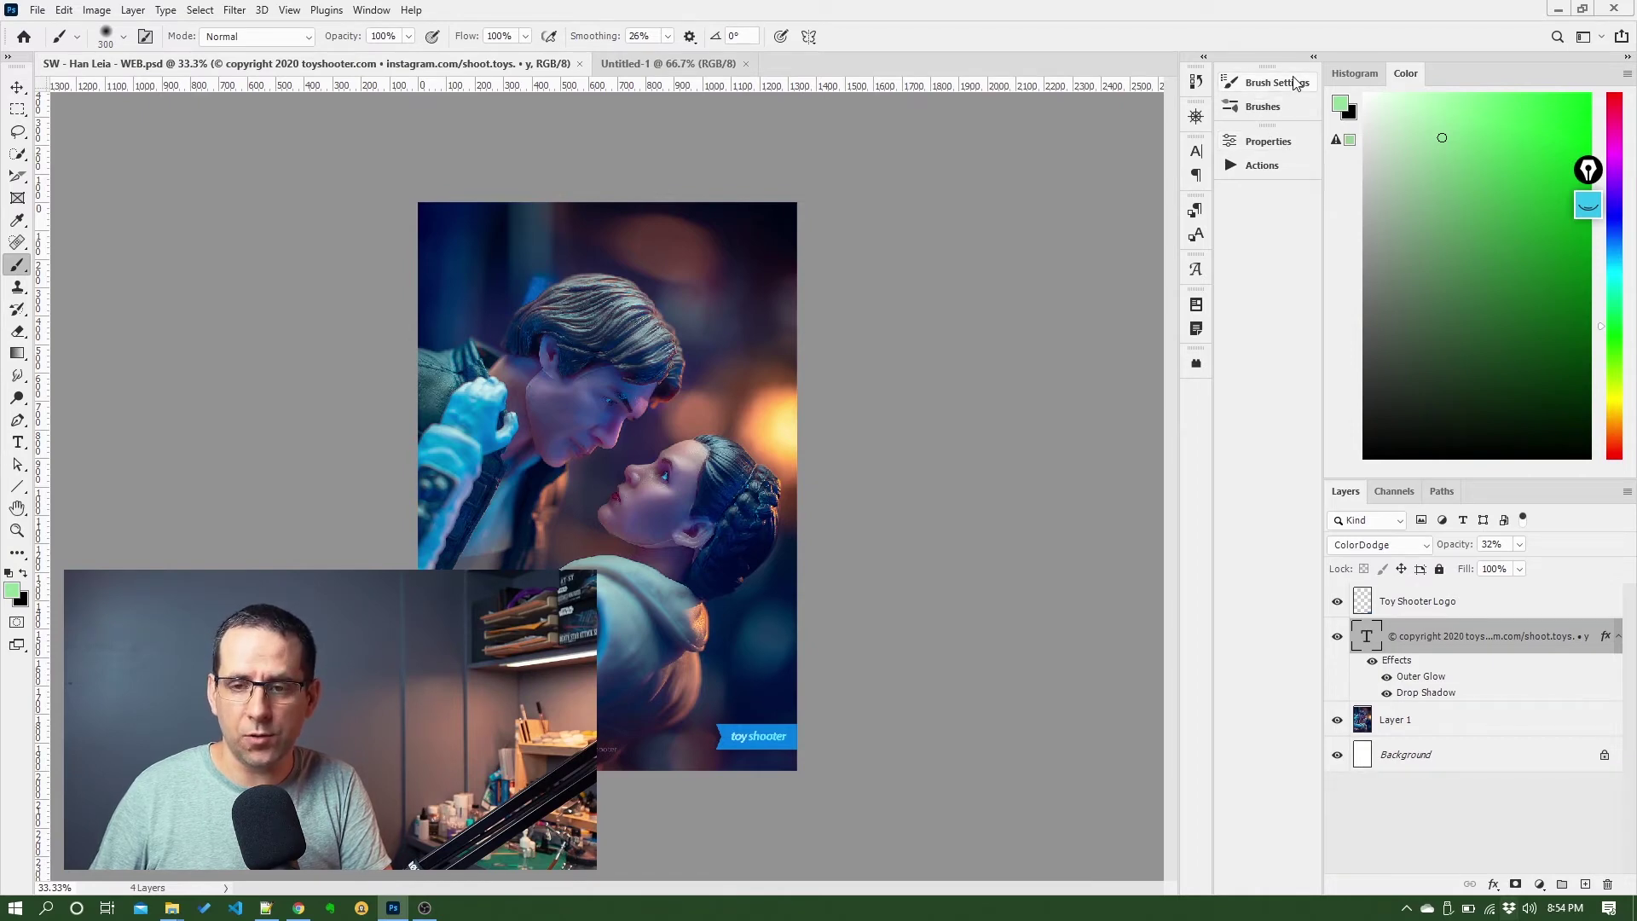
{"action": "left_click", "coordinate": [1312, 57]}
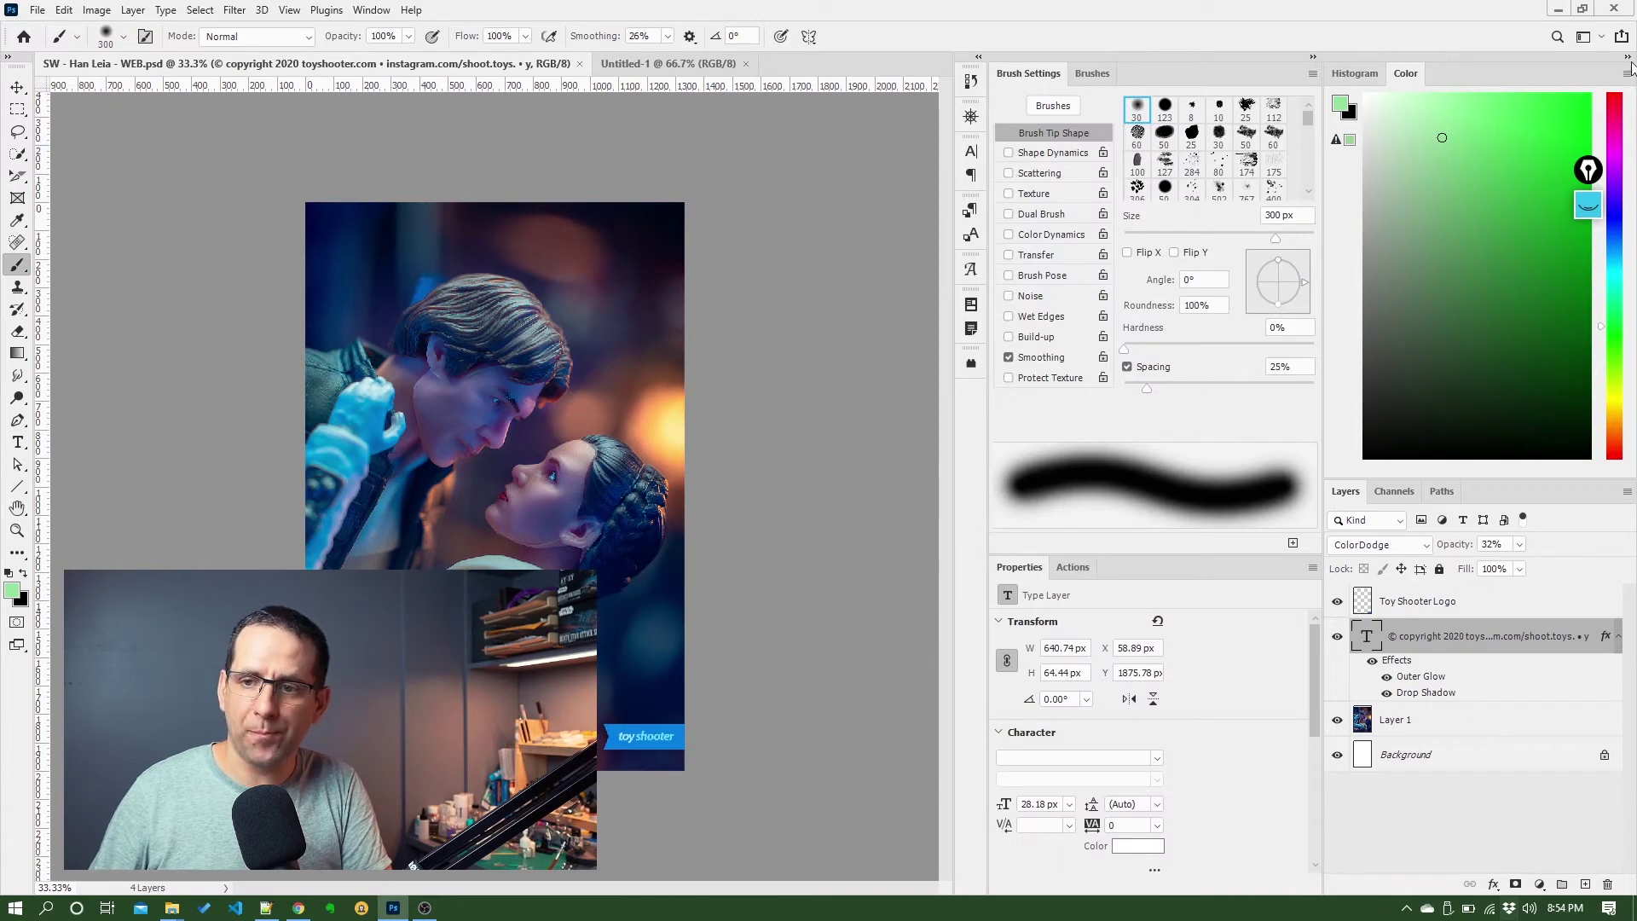
{"action": "left_click", "coordinate": [1627, 58]}
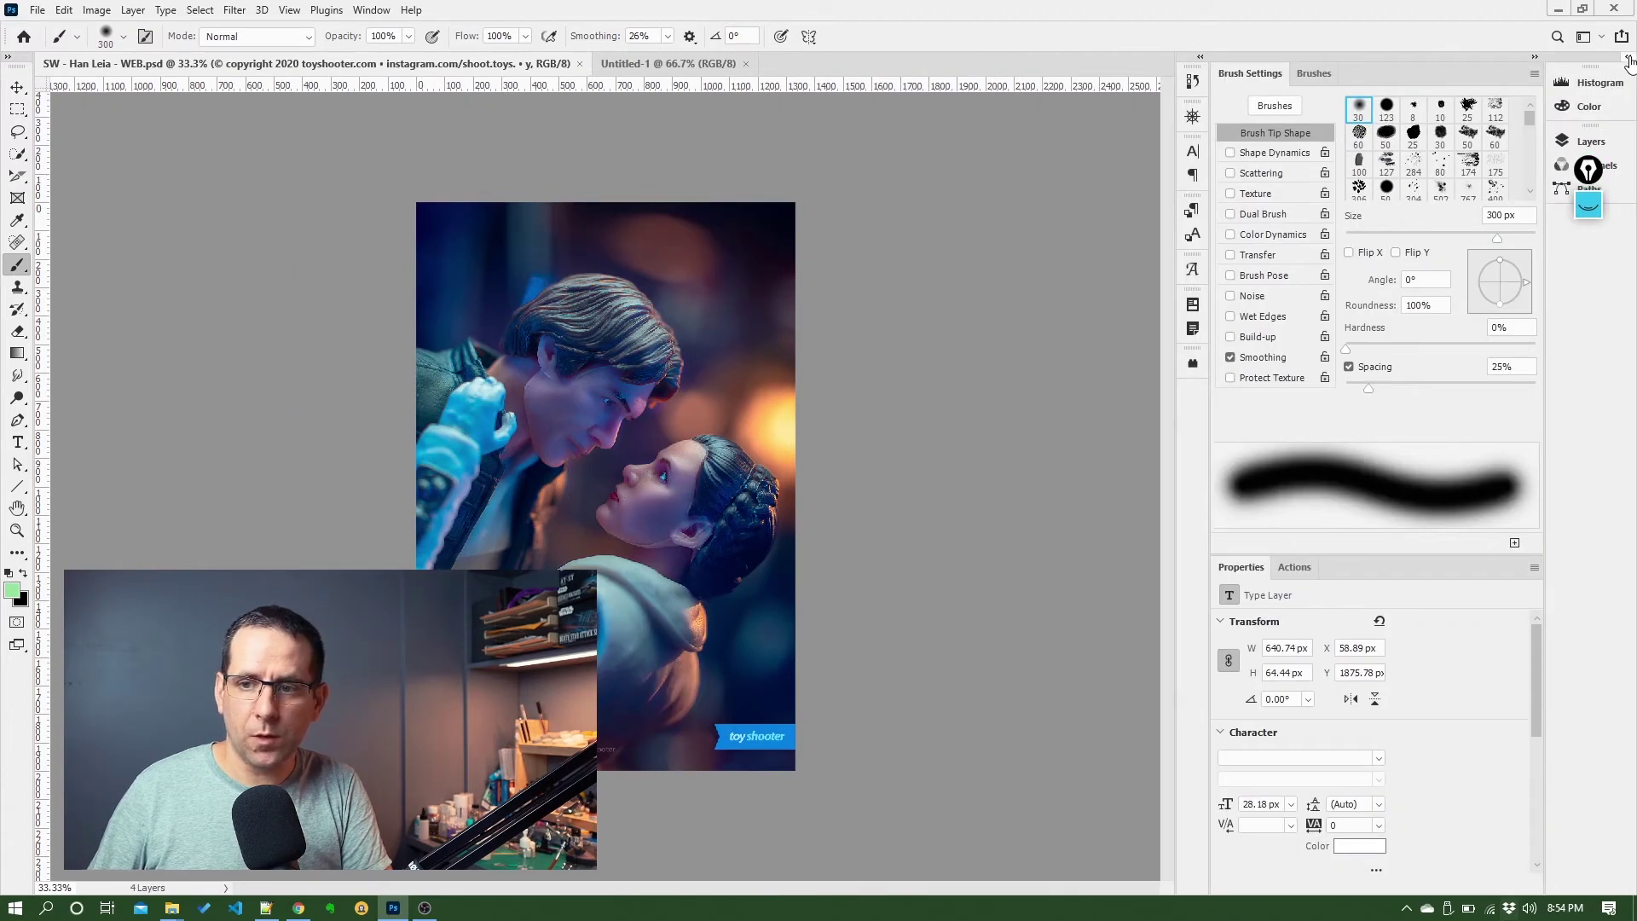
{"action": "left_click", "coordinate": [1627, 60]}
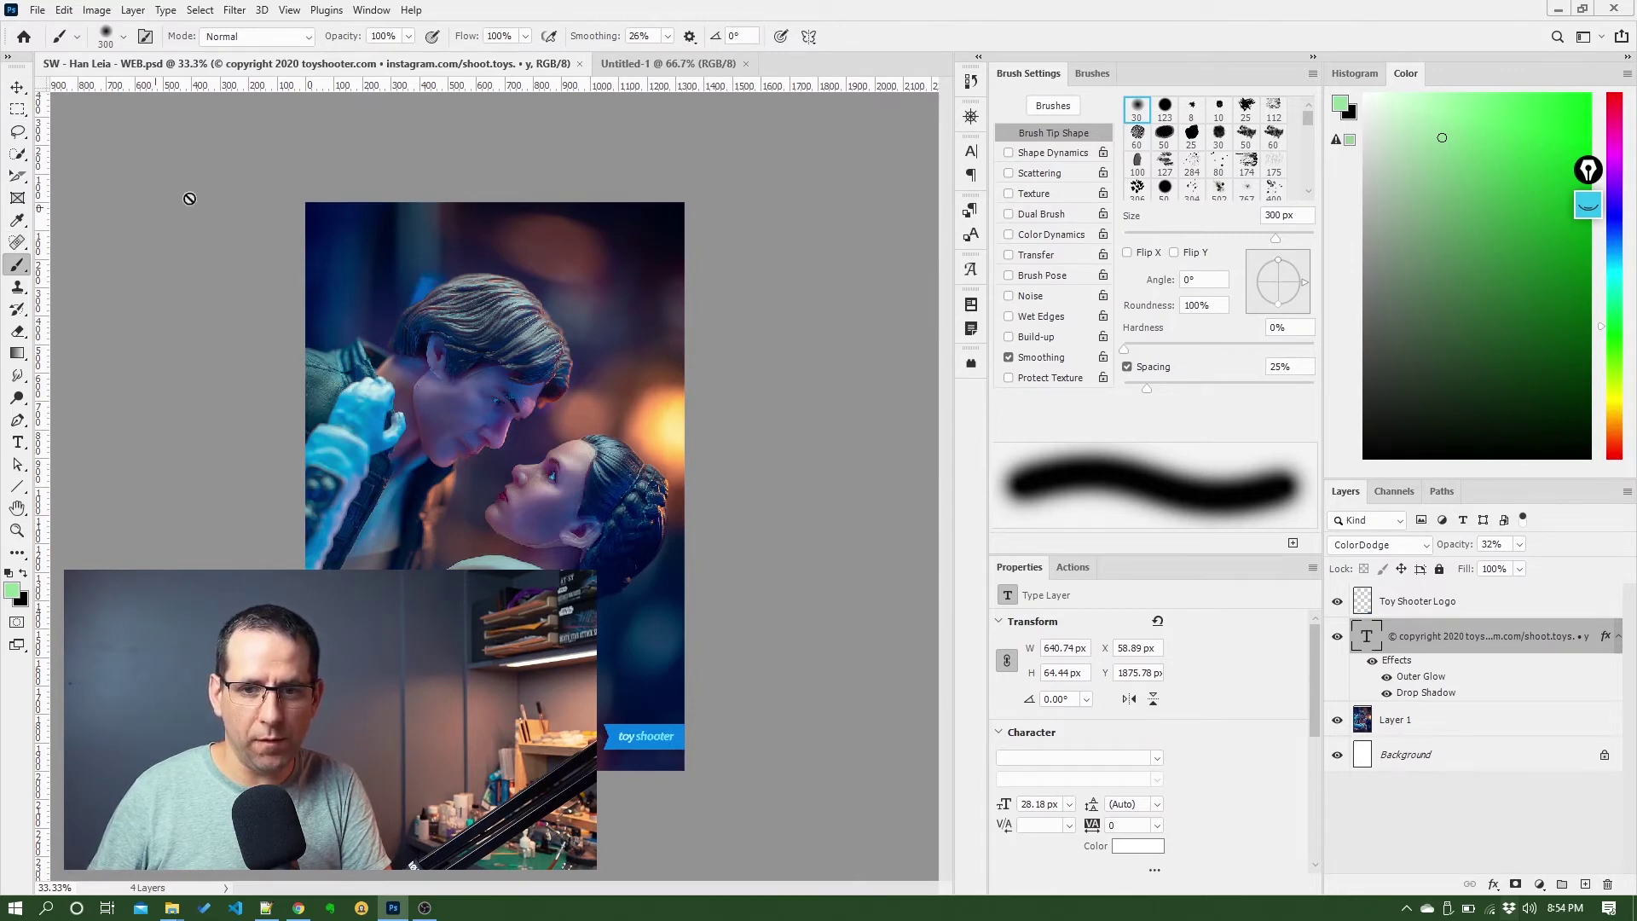
{"action": "left_click", "coordinate": [978, 59]}
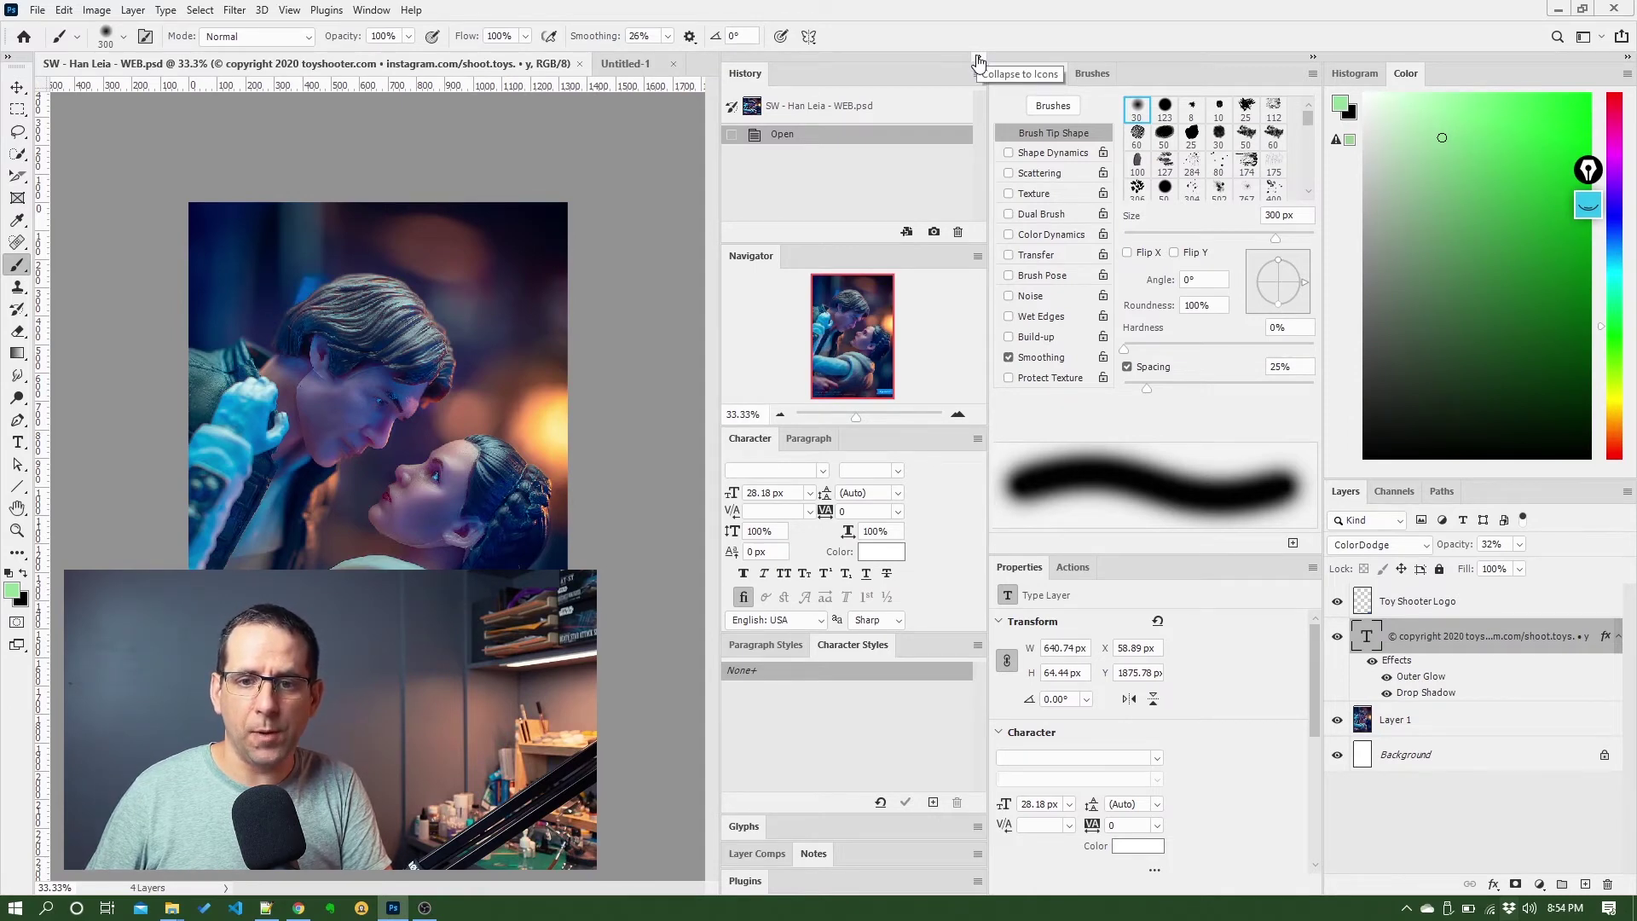
{"action": "left_click", "coordinate": [978, 58]}
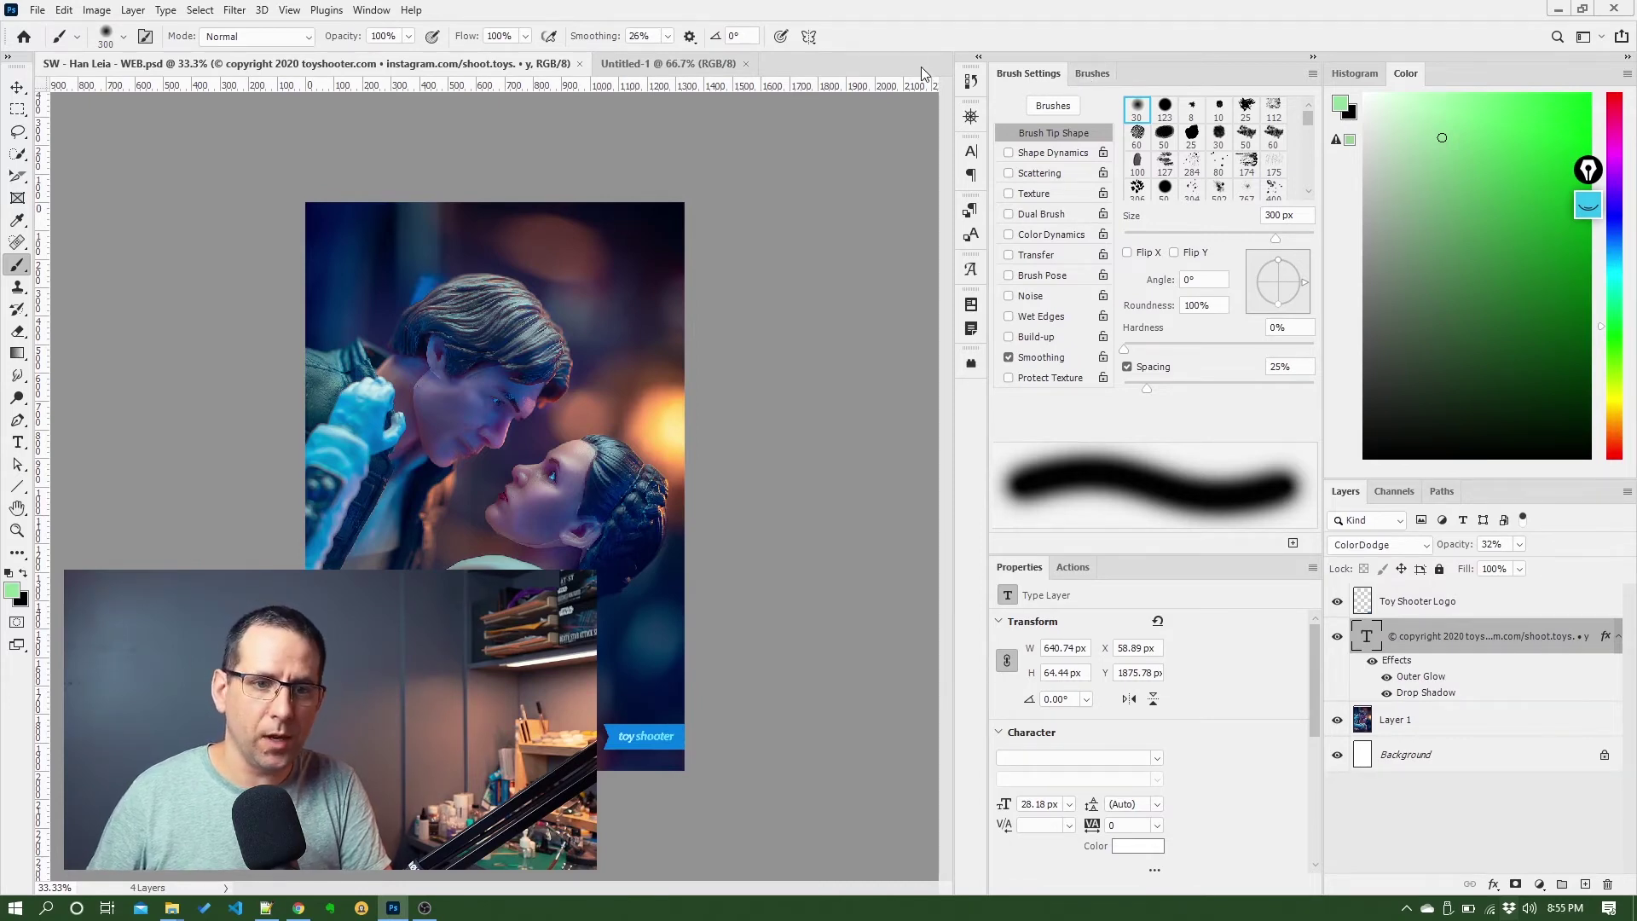
{"action": "left_click", "coordinate": [980, 57]}
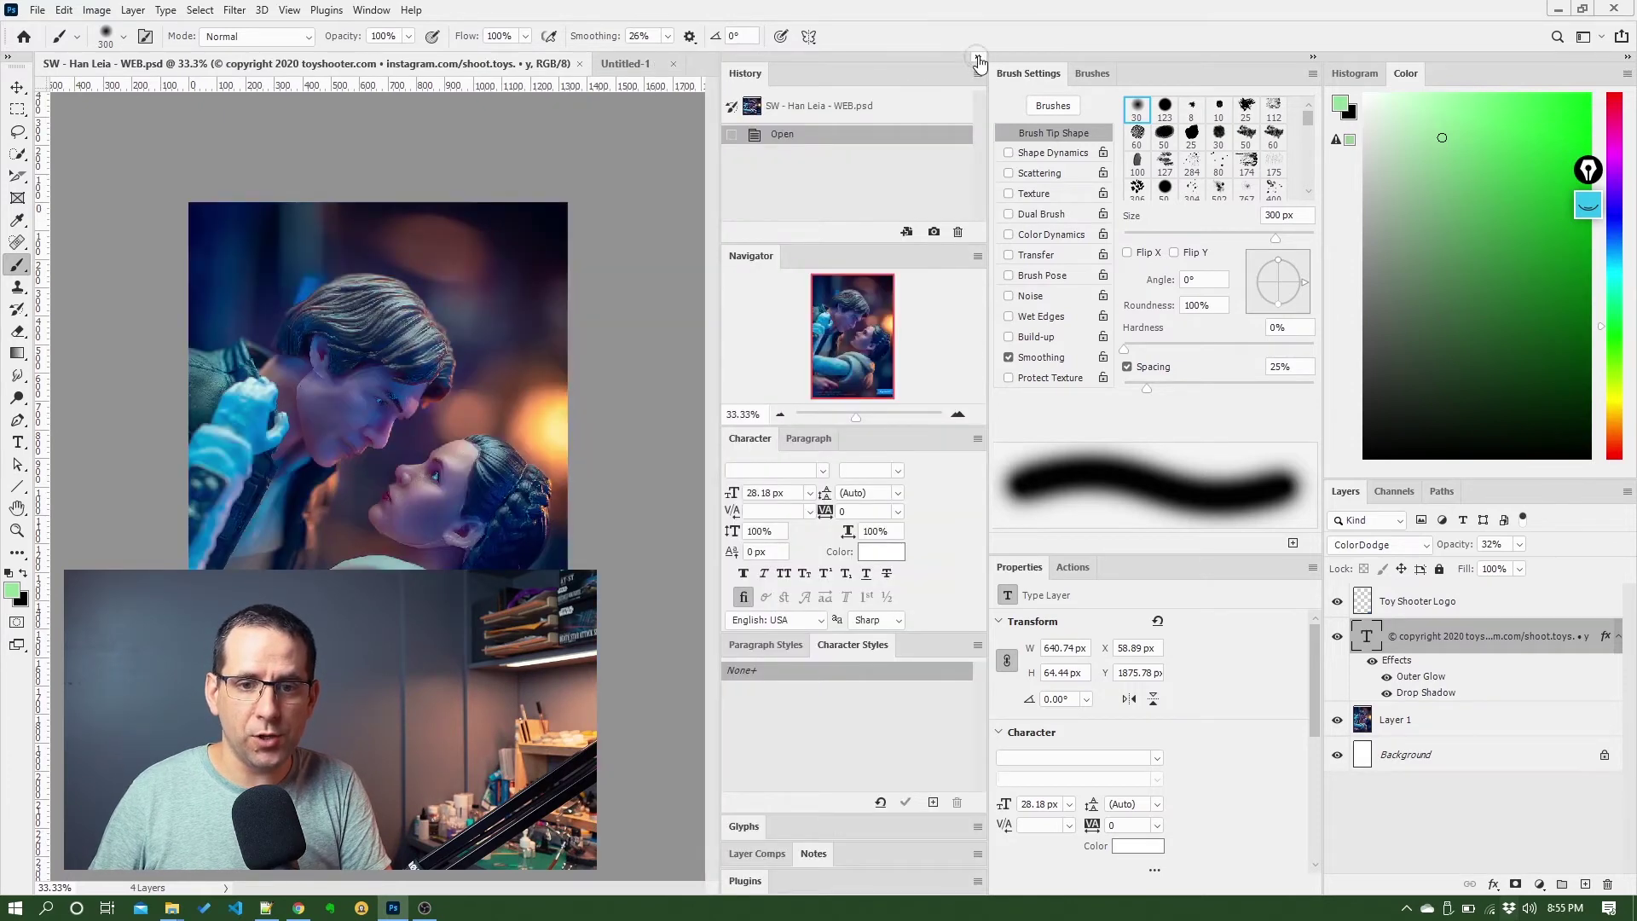
{"action": "left_click", "coordinate": [978, 57]}
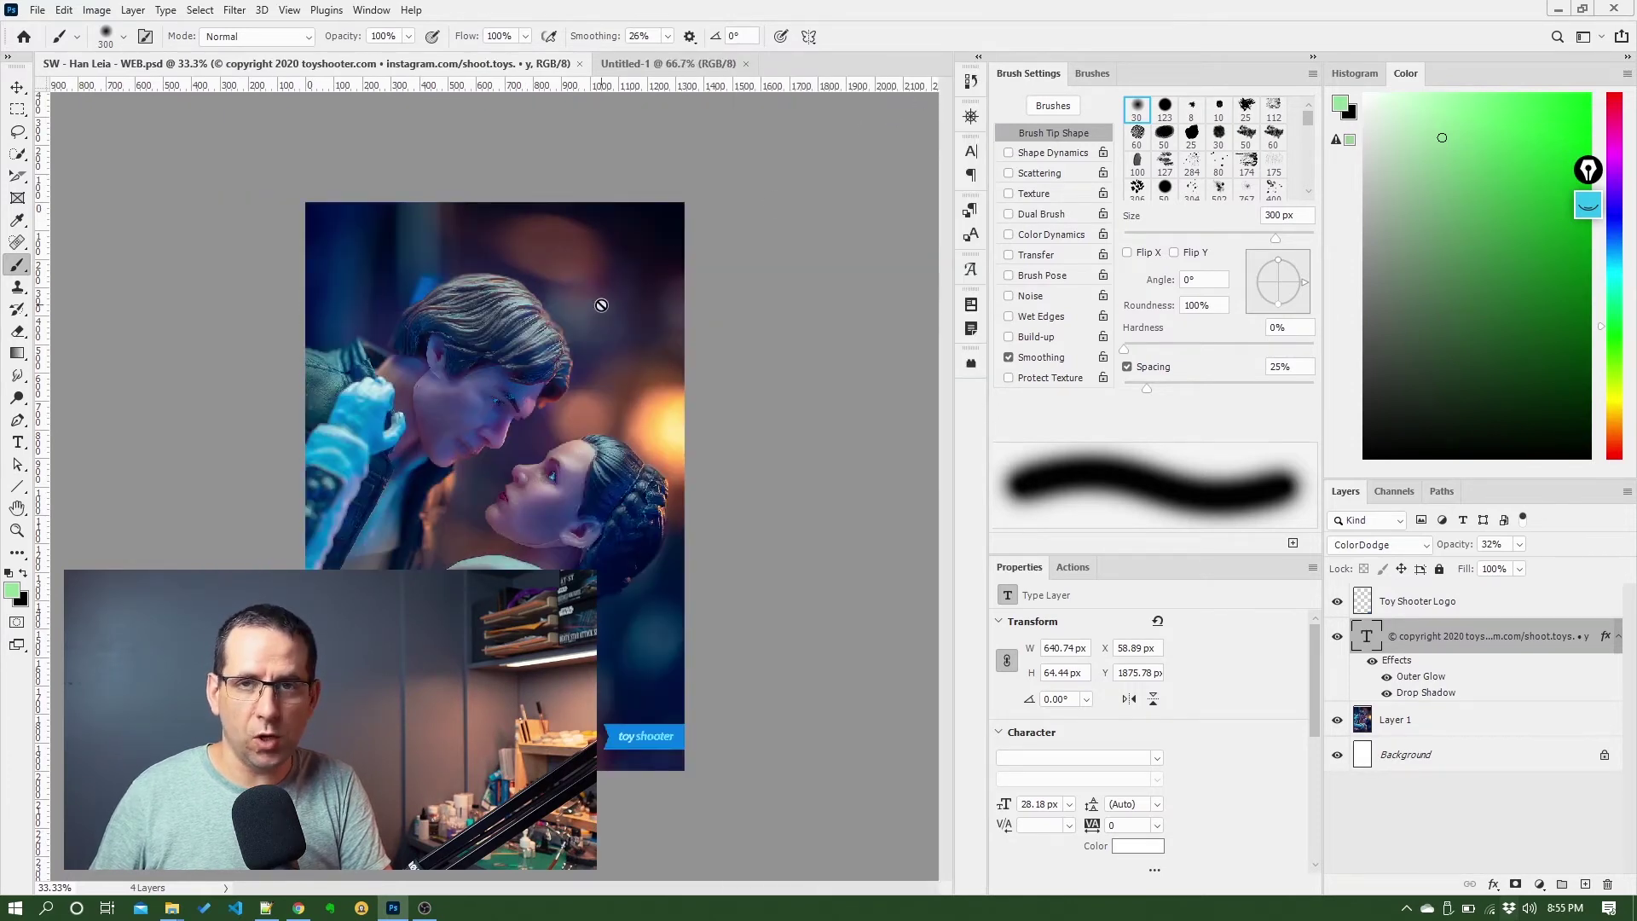
{"action": "left_click", "coordinate": [674, 65]}
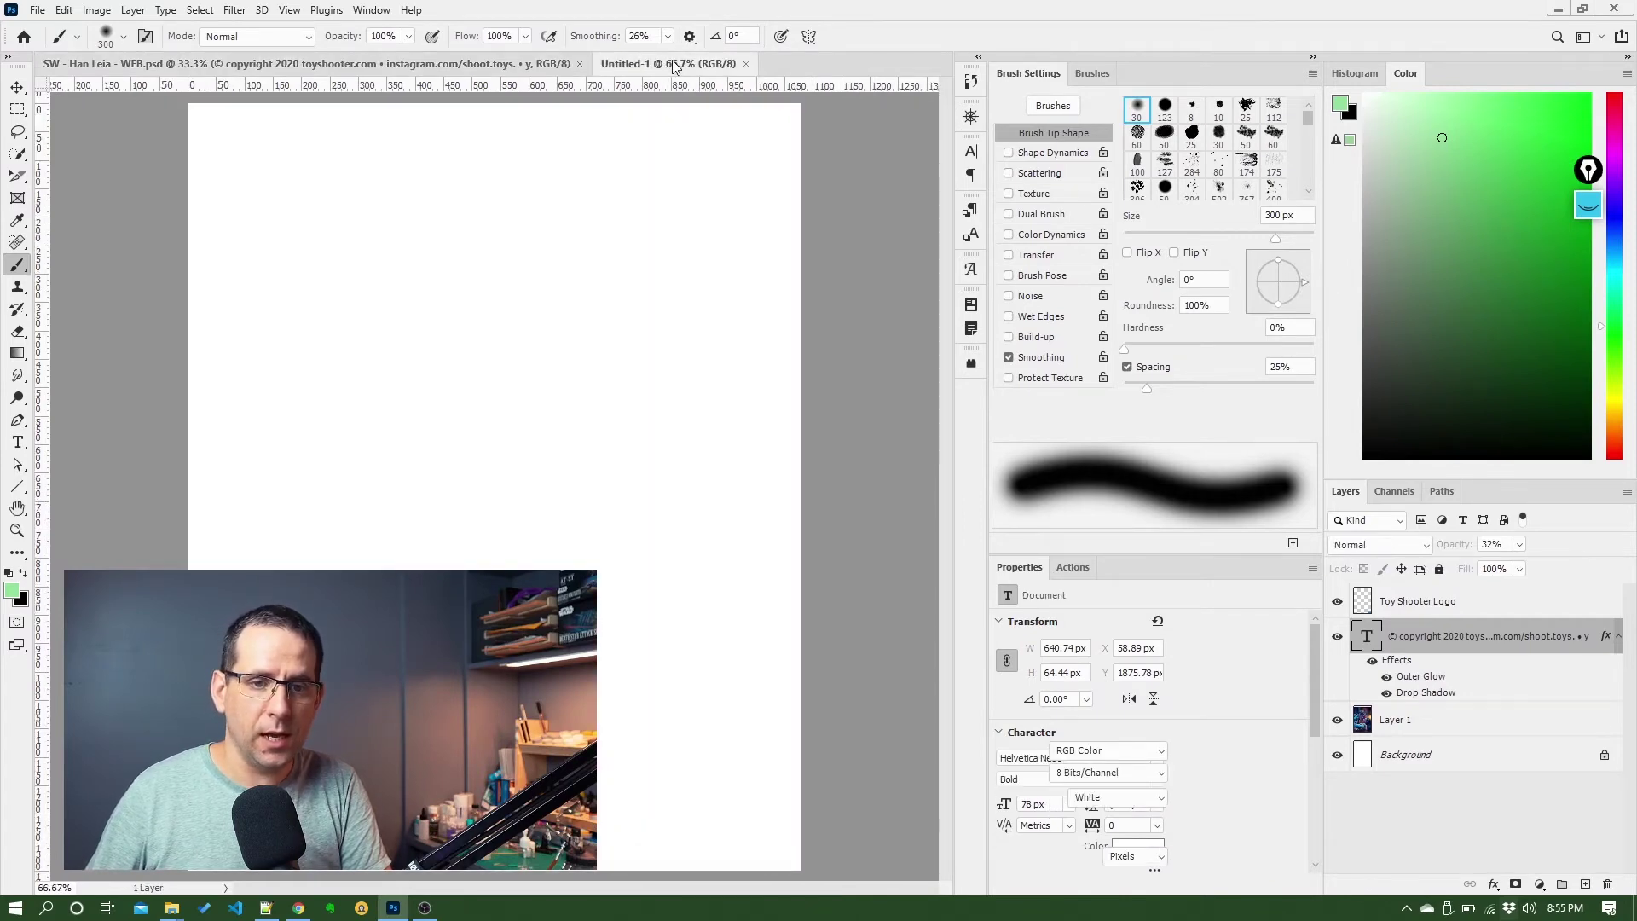
{"action": "left_click", "coordinate": [535, 68]}
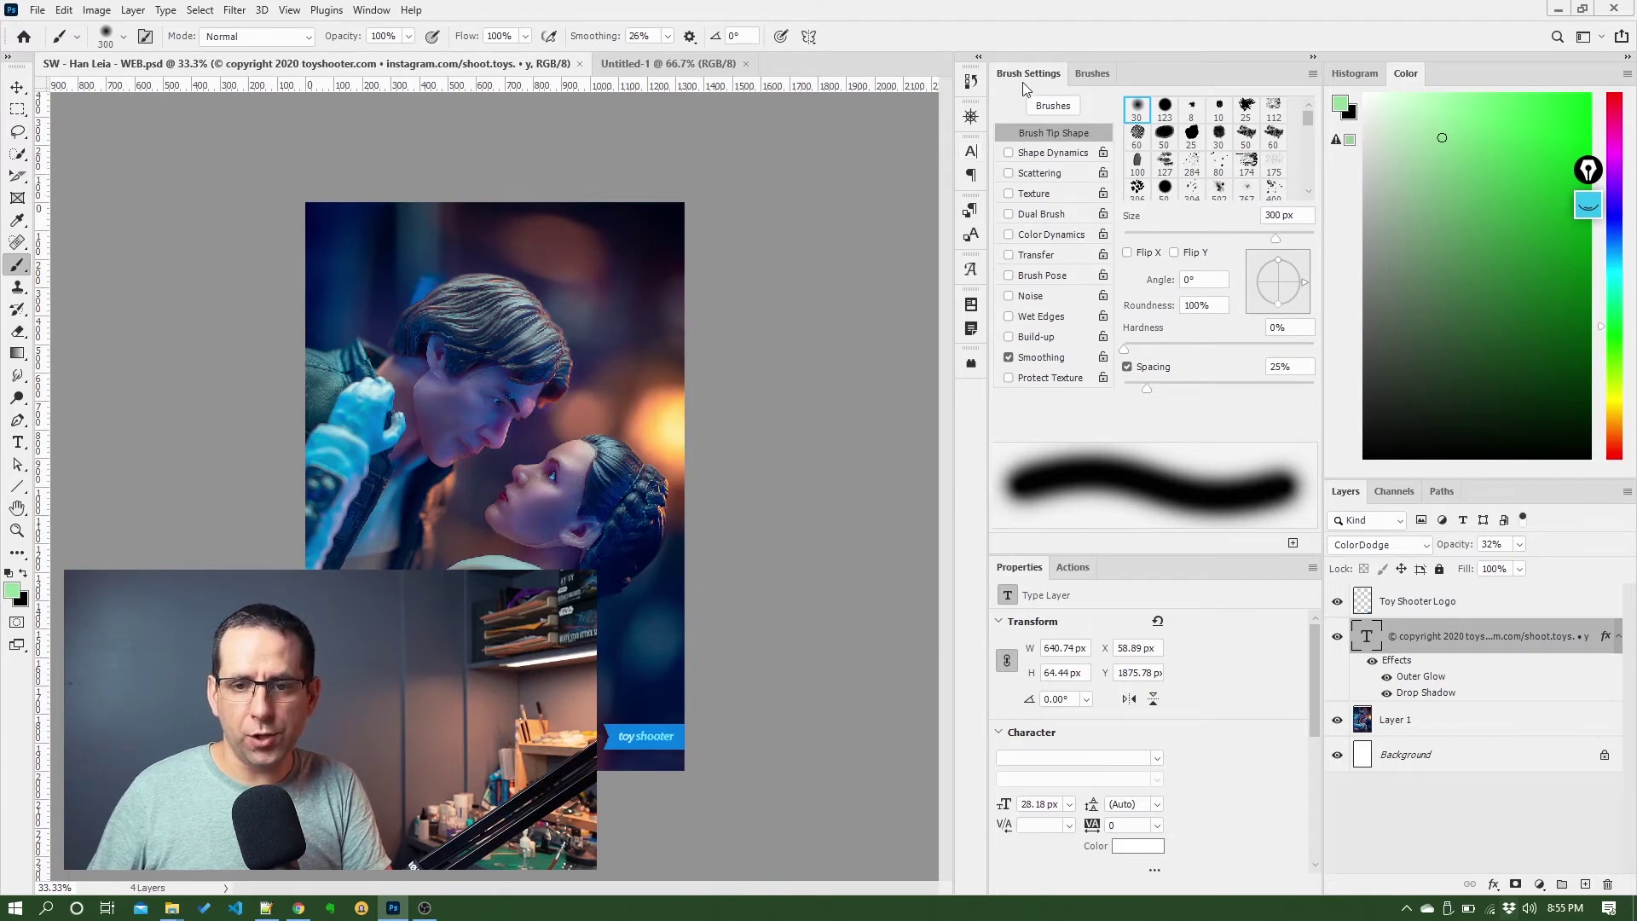
- Float the Actions panel on its own and move it higher up
{"action": "left_click", "coordinate": [1065, 569]}
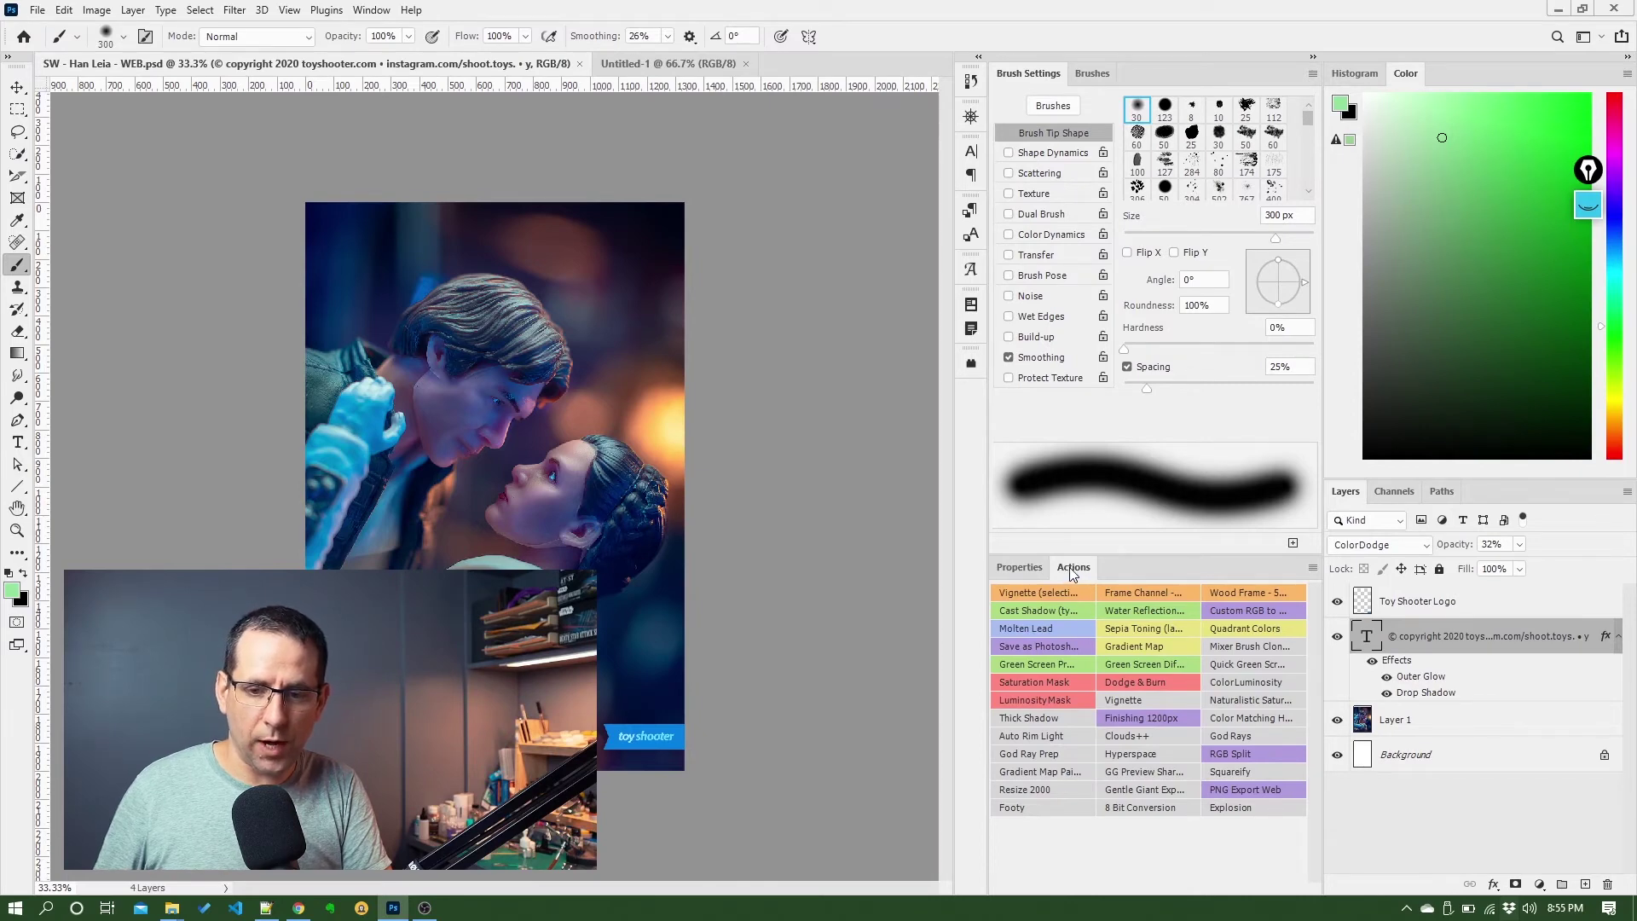
{"action": "left_click_drag", "start_coordinate": [1073, 573], "coordinate": [830, 394]}
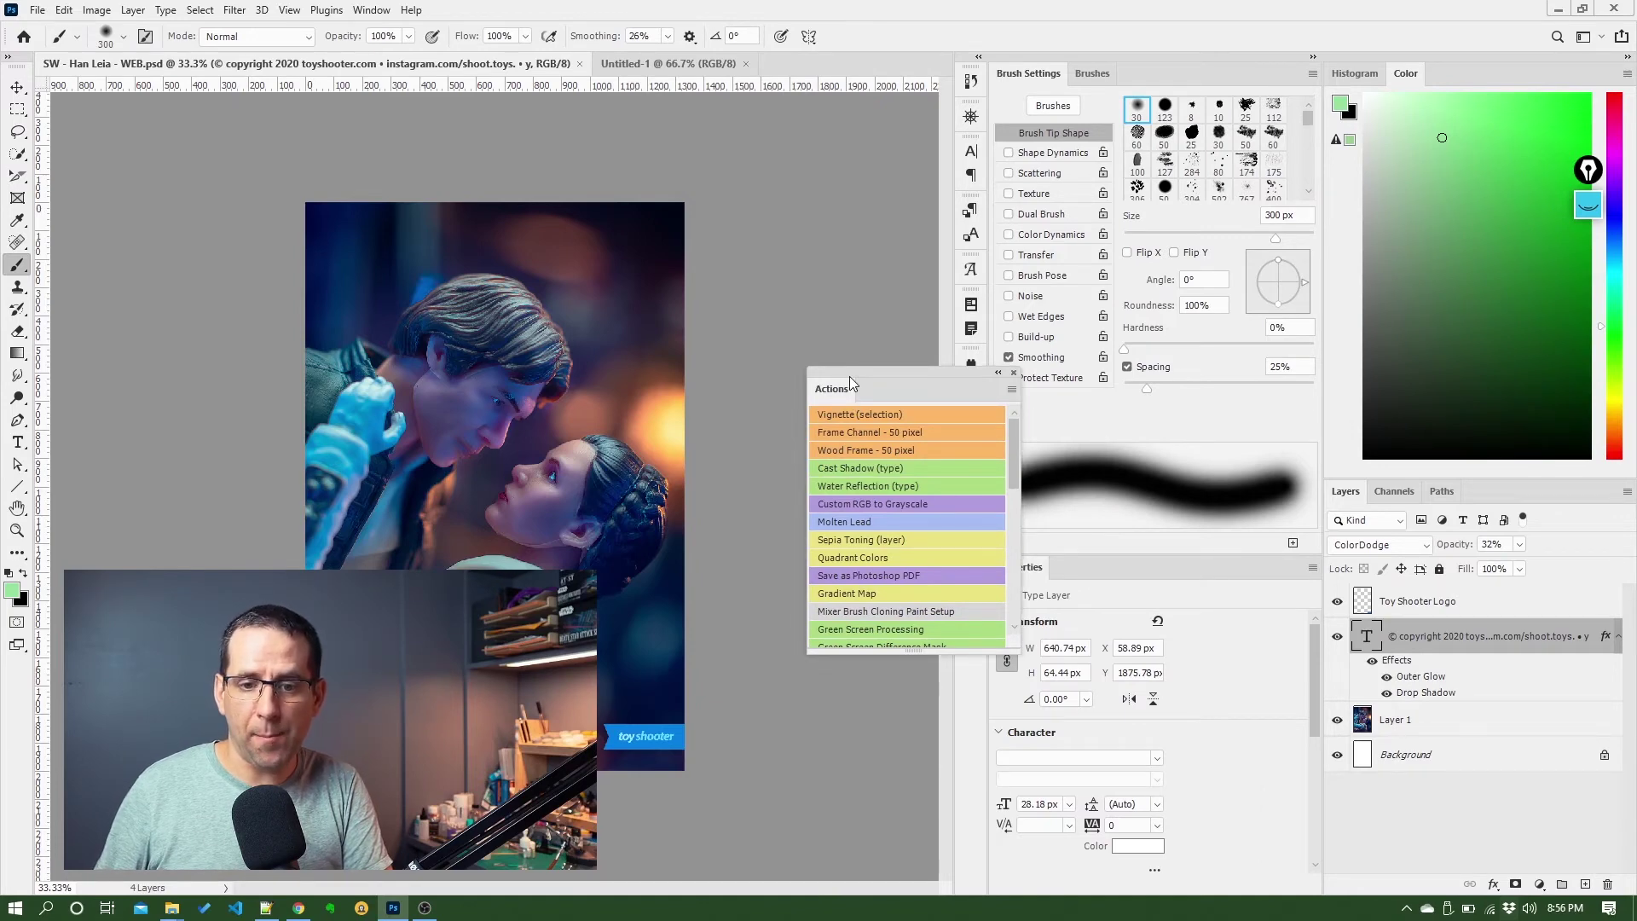
{"action": "left_click_drag", "start_coordinate": [852, 376], "coordinate": [851, 263]}
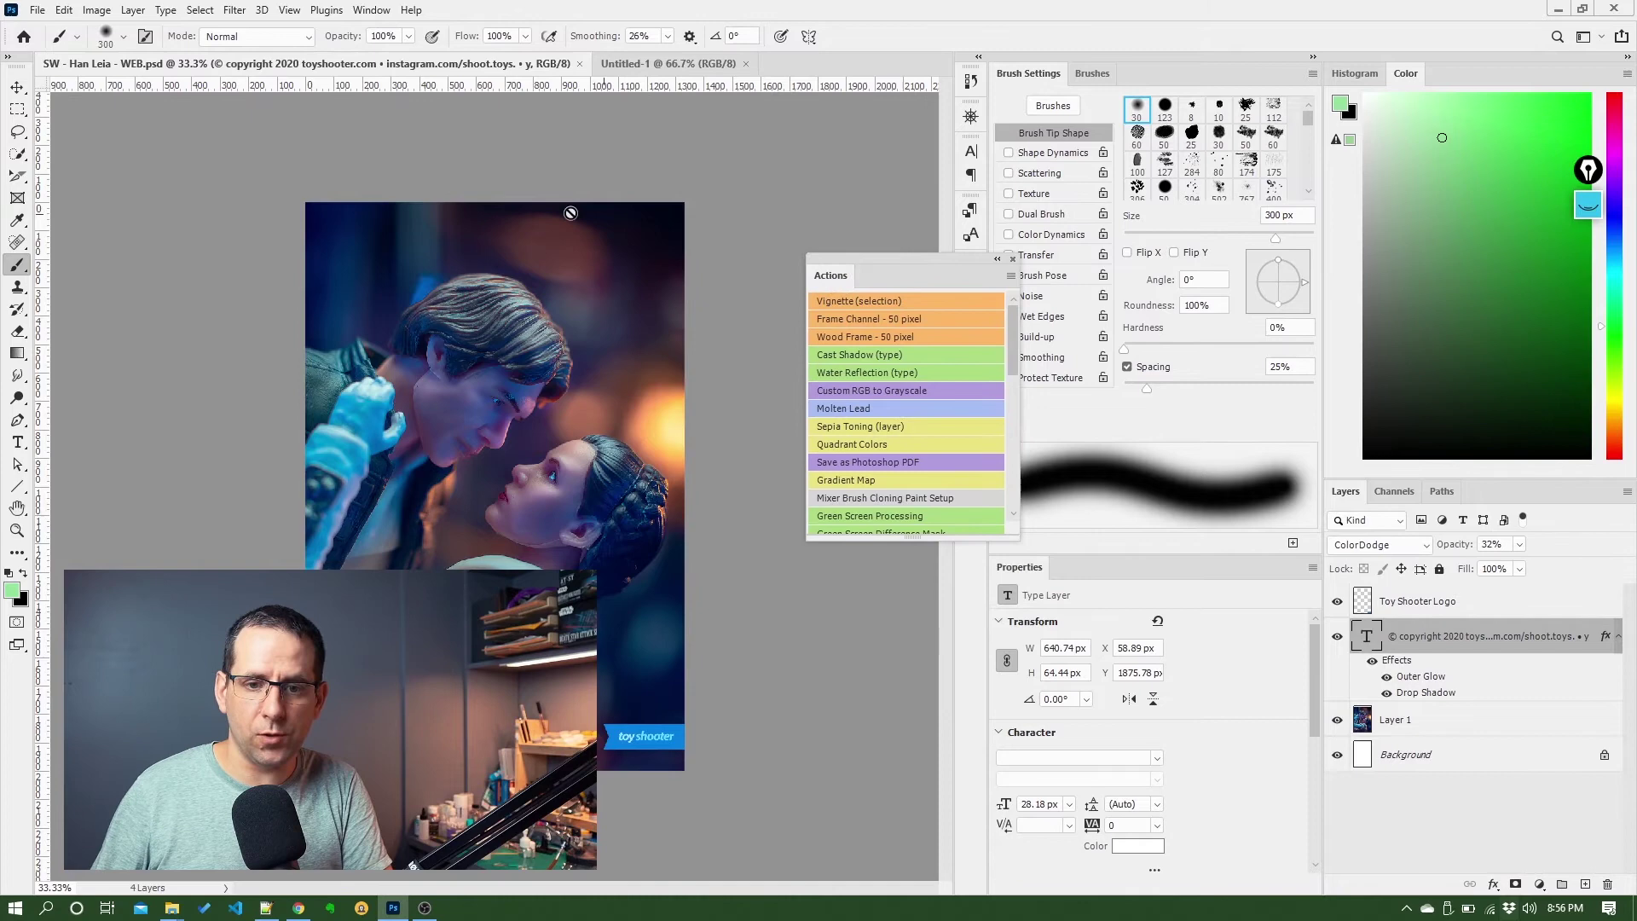
- Select the Move tool, dock Actions back into the Properties group and show Properties
{"action": "left_click", "coordinate": [17, 88]}
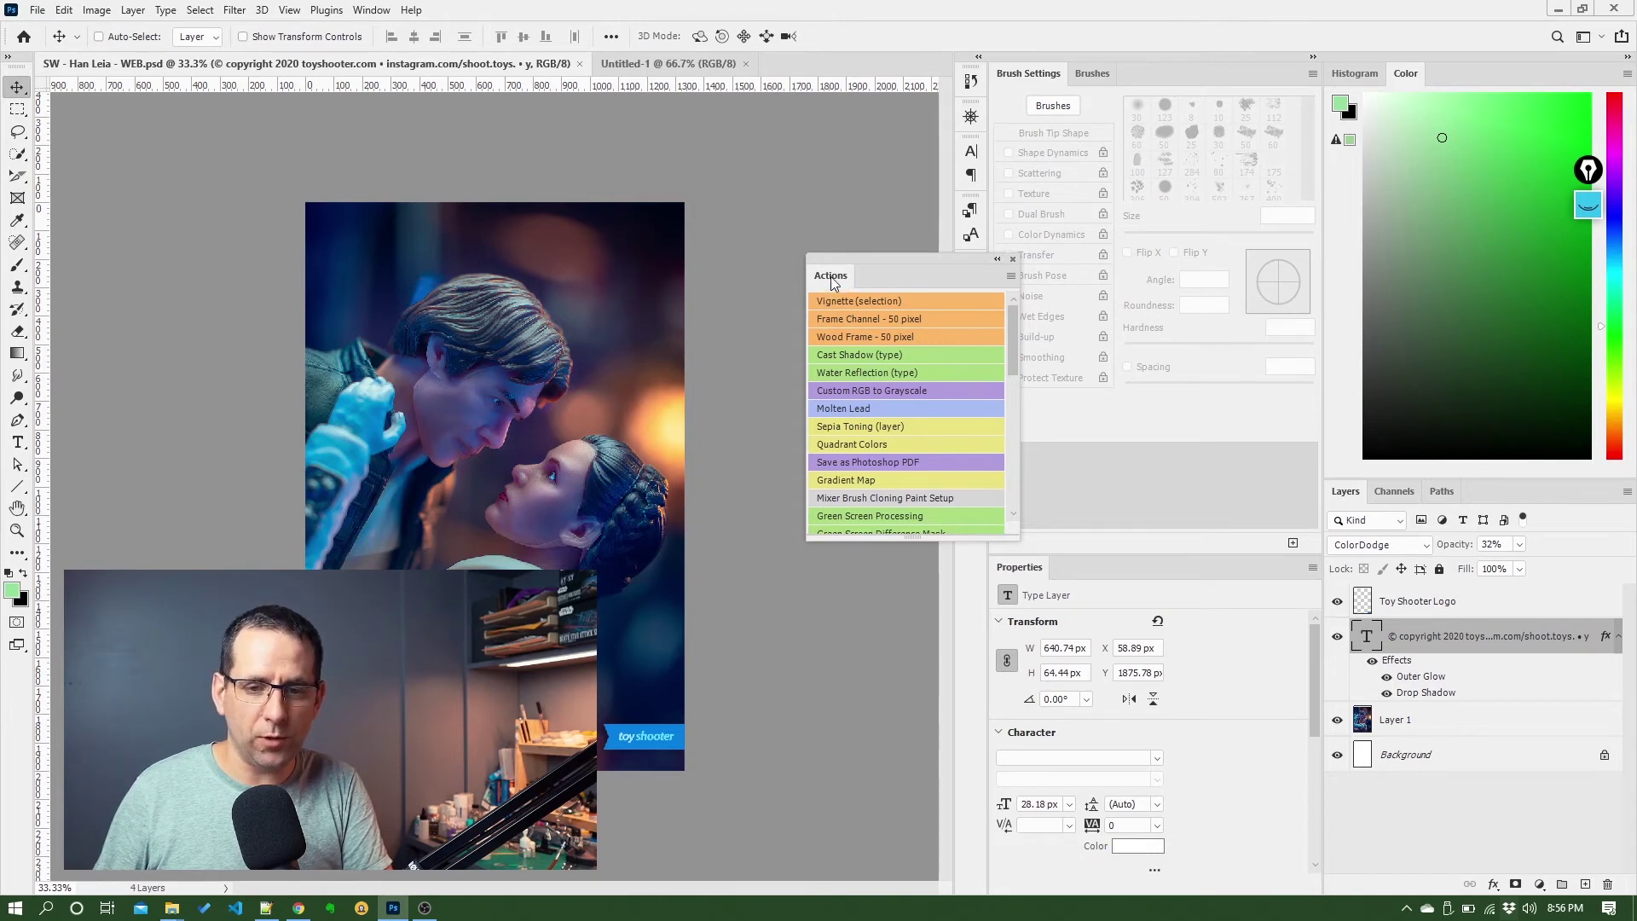
{"action": "left_click_drag", "start_coordinate": [832, 283], "coordinate": [1082, 569]}
{"action": "left_click", "coordinate": [1022, 569]}
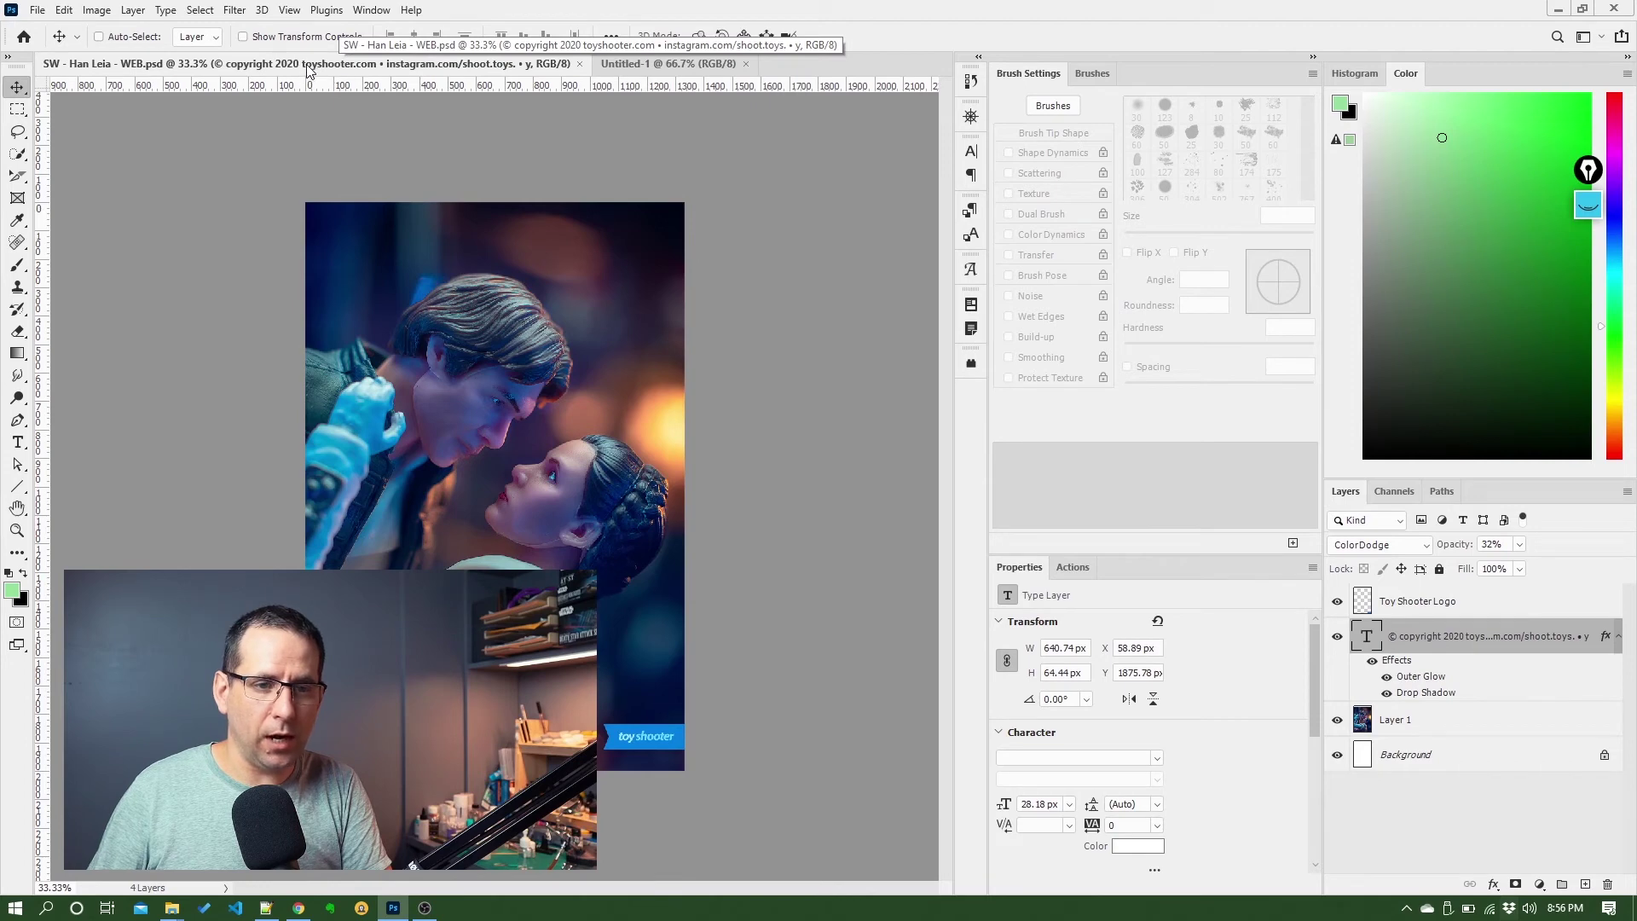
- Drag the SW - Han Leia tab into a floating window and move it right over the panels
{"action": "left_click_drag", "start_coordinate": [315, 73], "coordinate": [618, 173]}
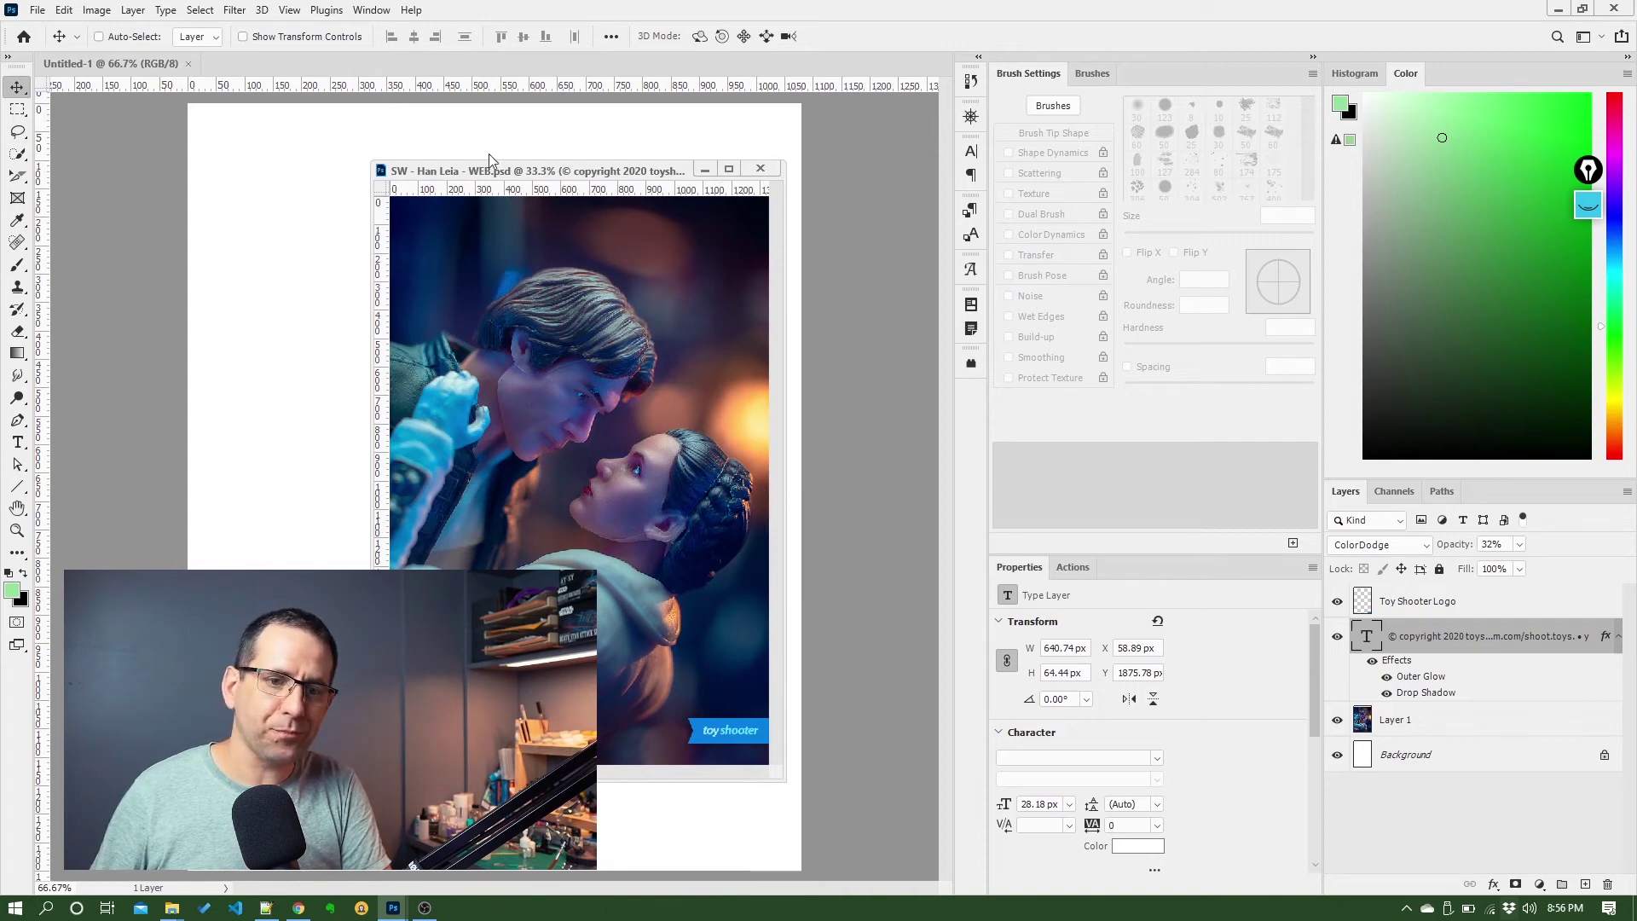
{"action": "left_click_drag", "start_coordinate": [511, 175], "coordinate": [1015, 184]}
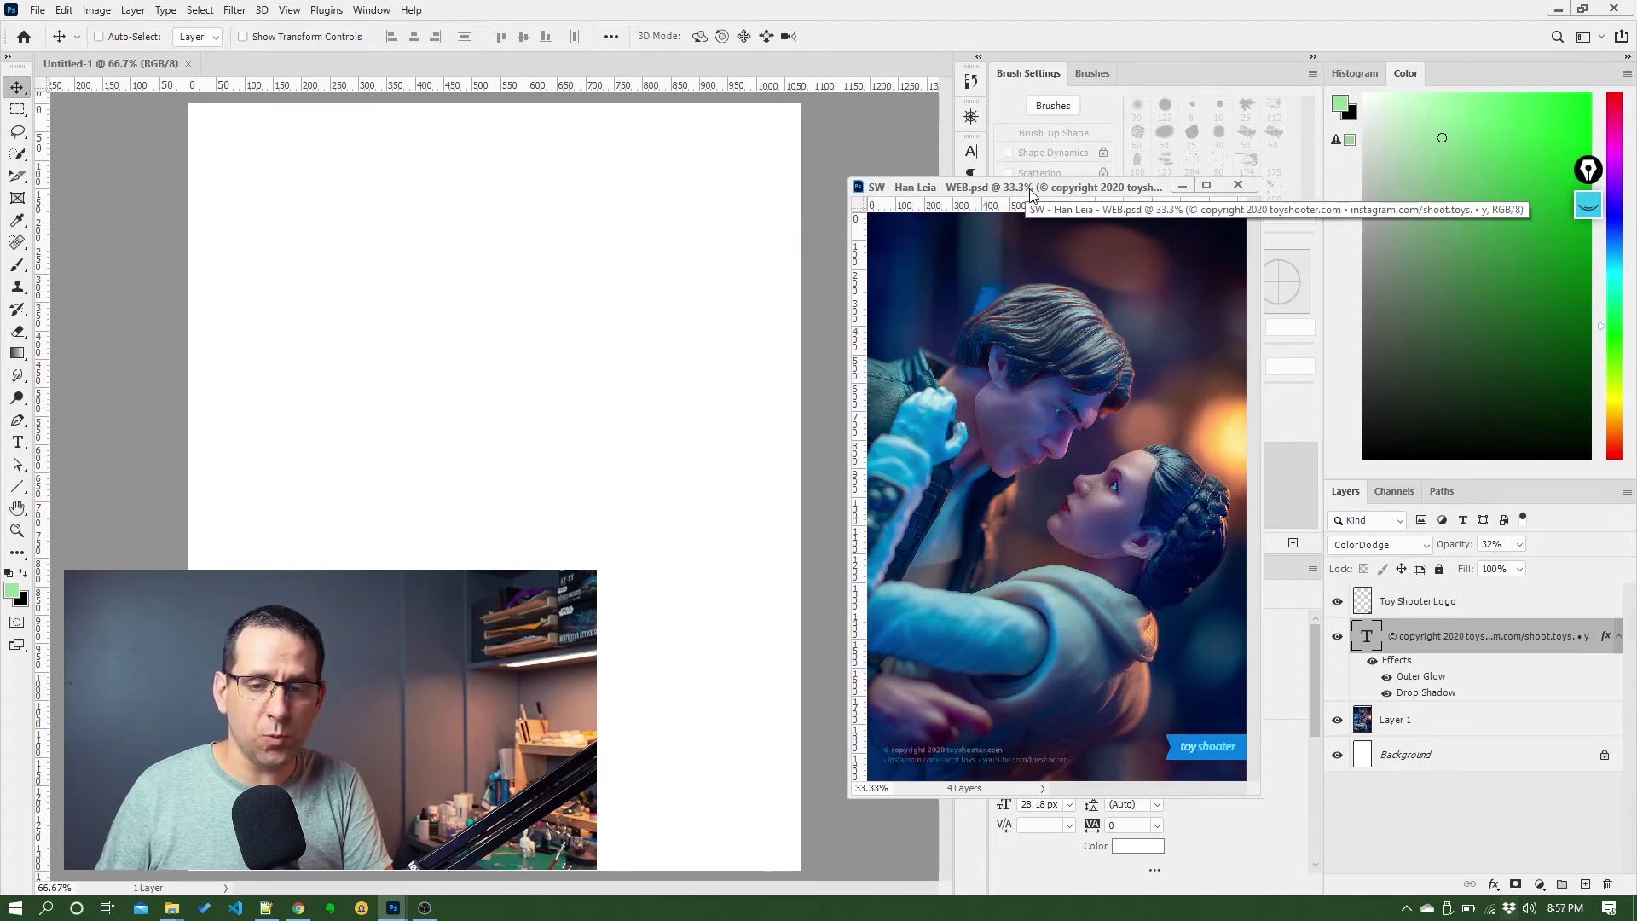
- Dock the floating SW - Han Leia - WEB.psd window as a tab beside Untitled-1, then switch back to it
{"action": "left_click_drag", "start_coordinate": [1014, 189], "coordinate": [954, 222]}
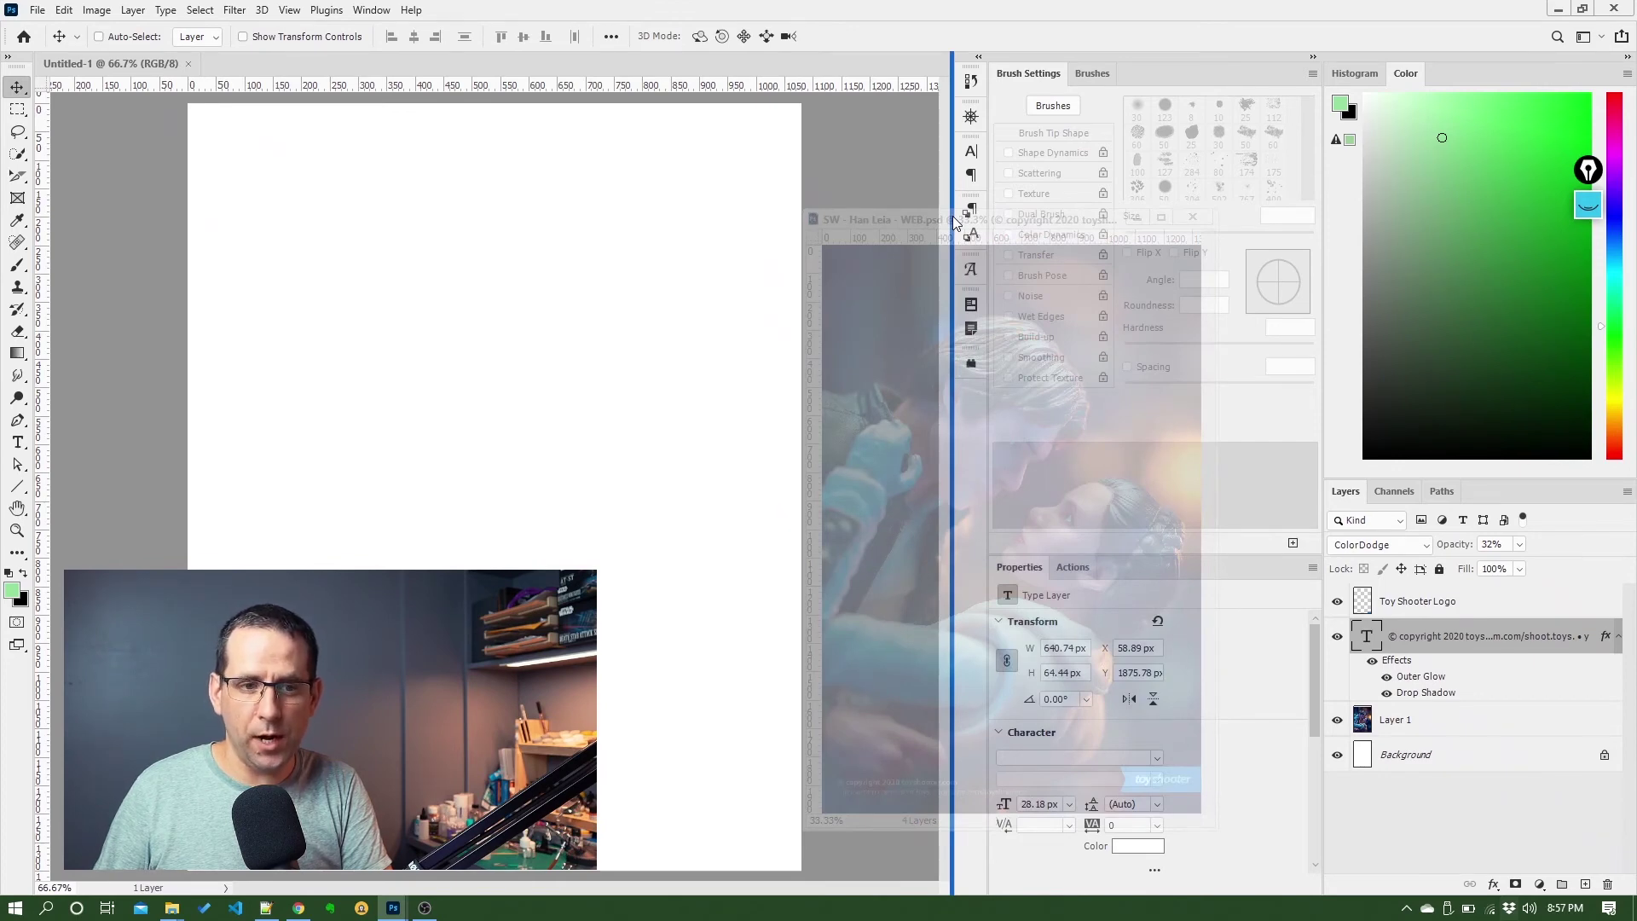
{"action": "left_click_drag", "start_coordinate": [955, 223], "coordinate": [955, 223]}
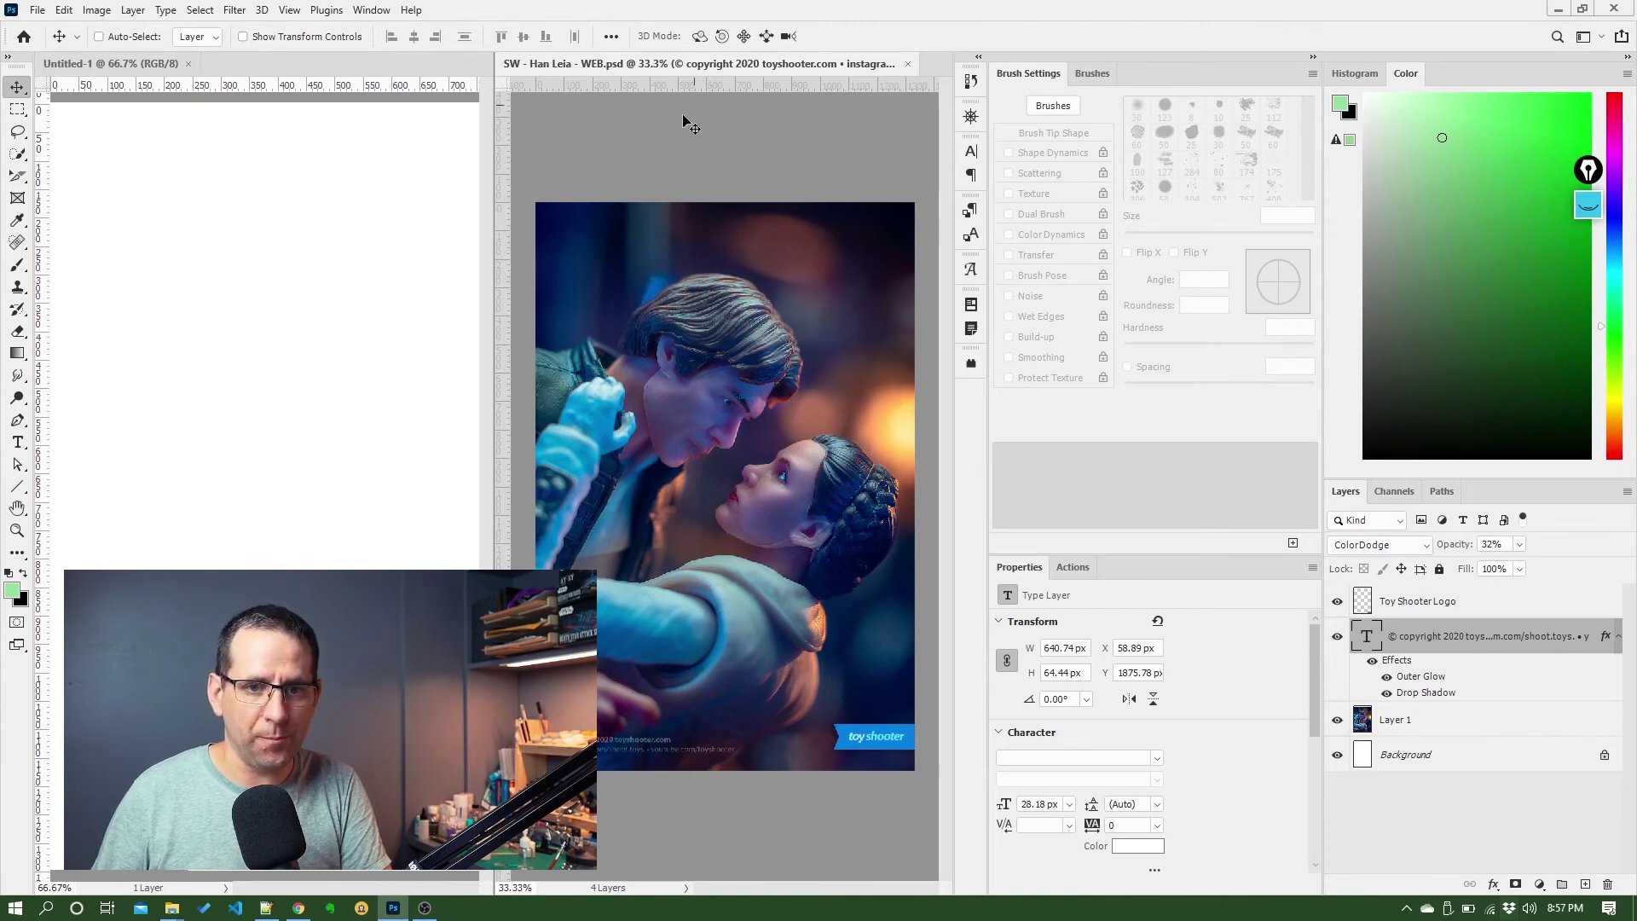
{"action": "left_click_drag", "start_coordinate": [670, 64], "coordinate": [338, 66]}
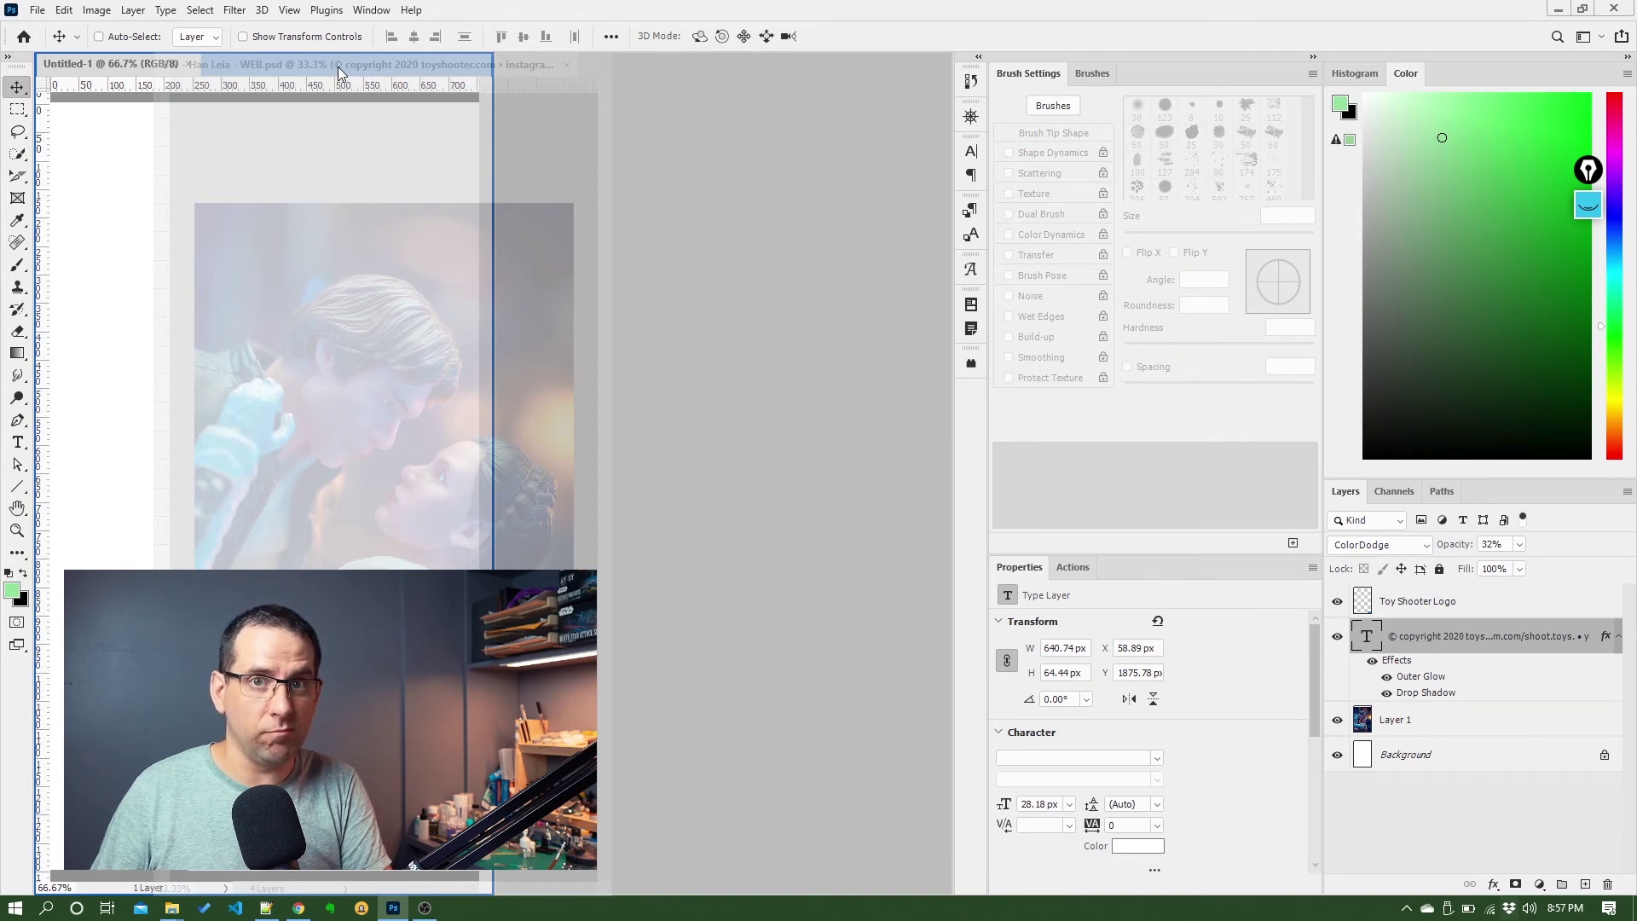
{"action": "left_click_drag", "start_coordinate": [337, 67], "coordinate": [338, 66]}
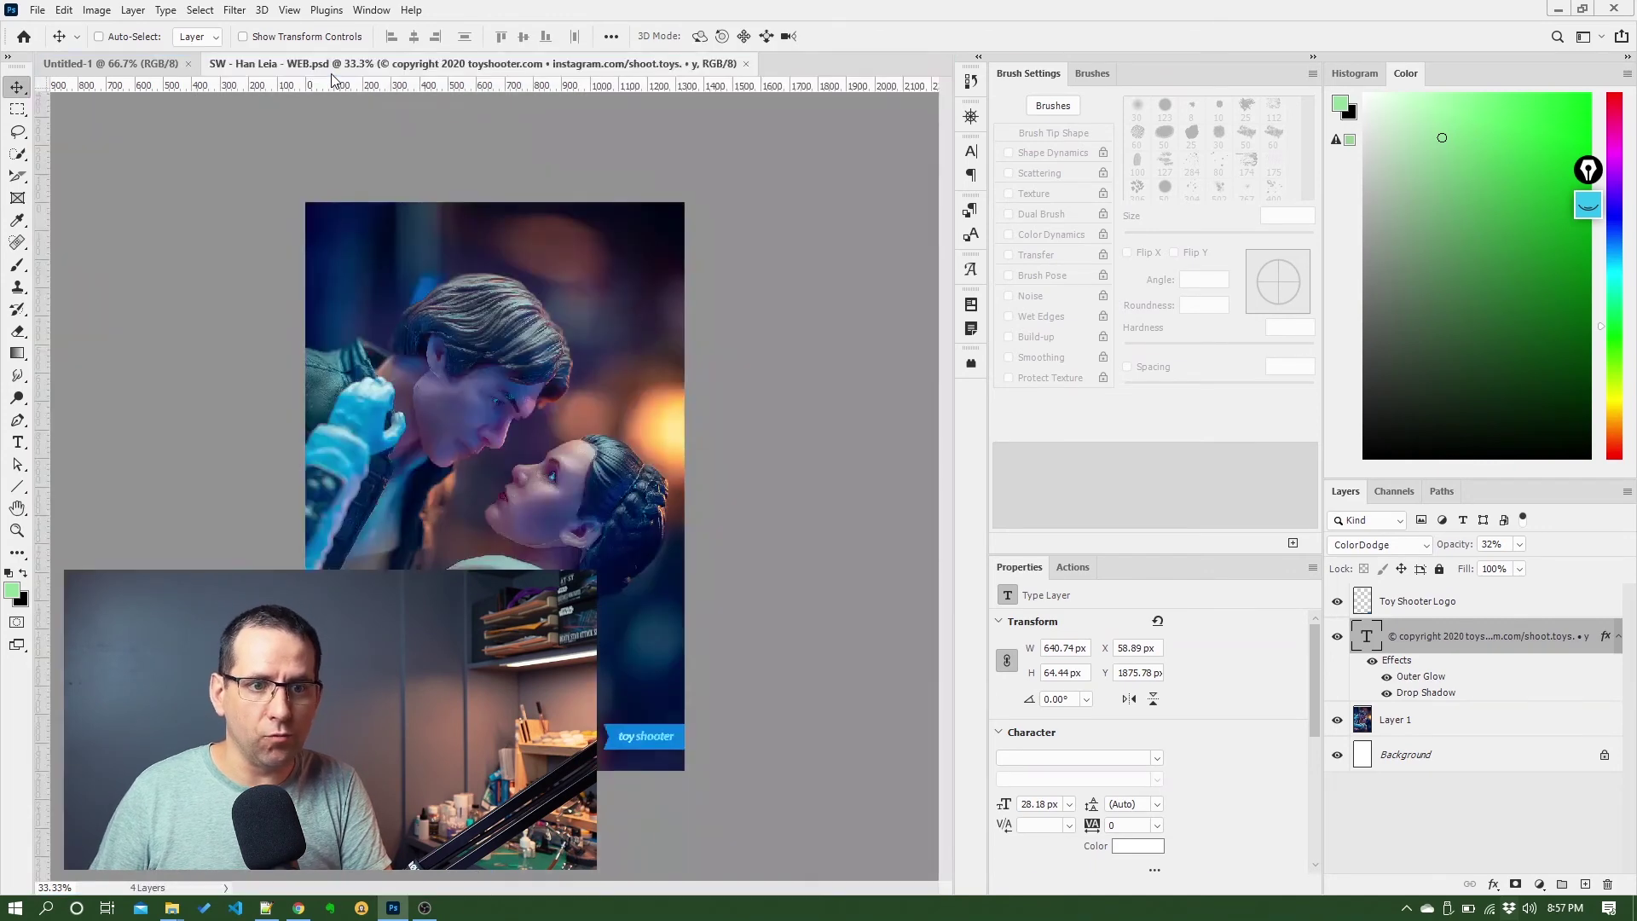
{"action": "left_click", "coordinate": [123, 67]}
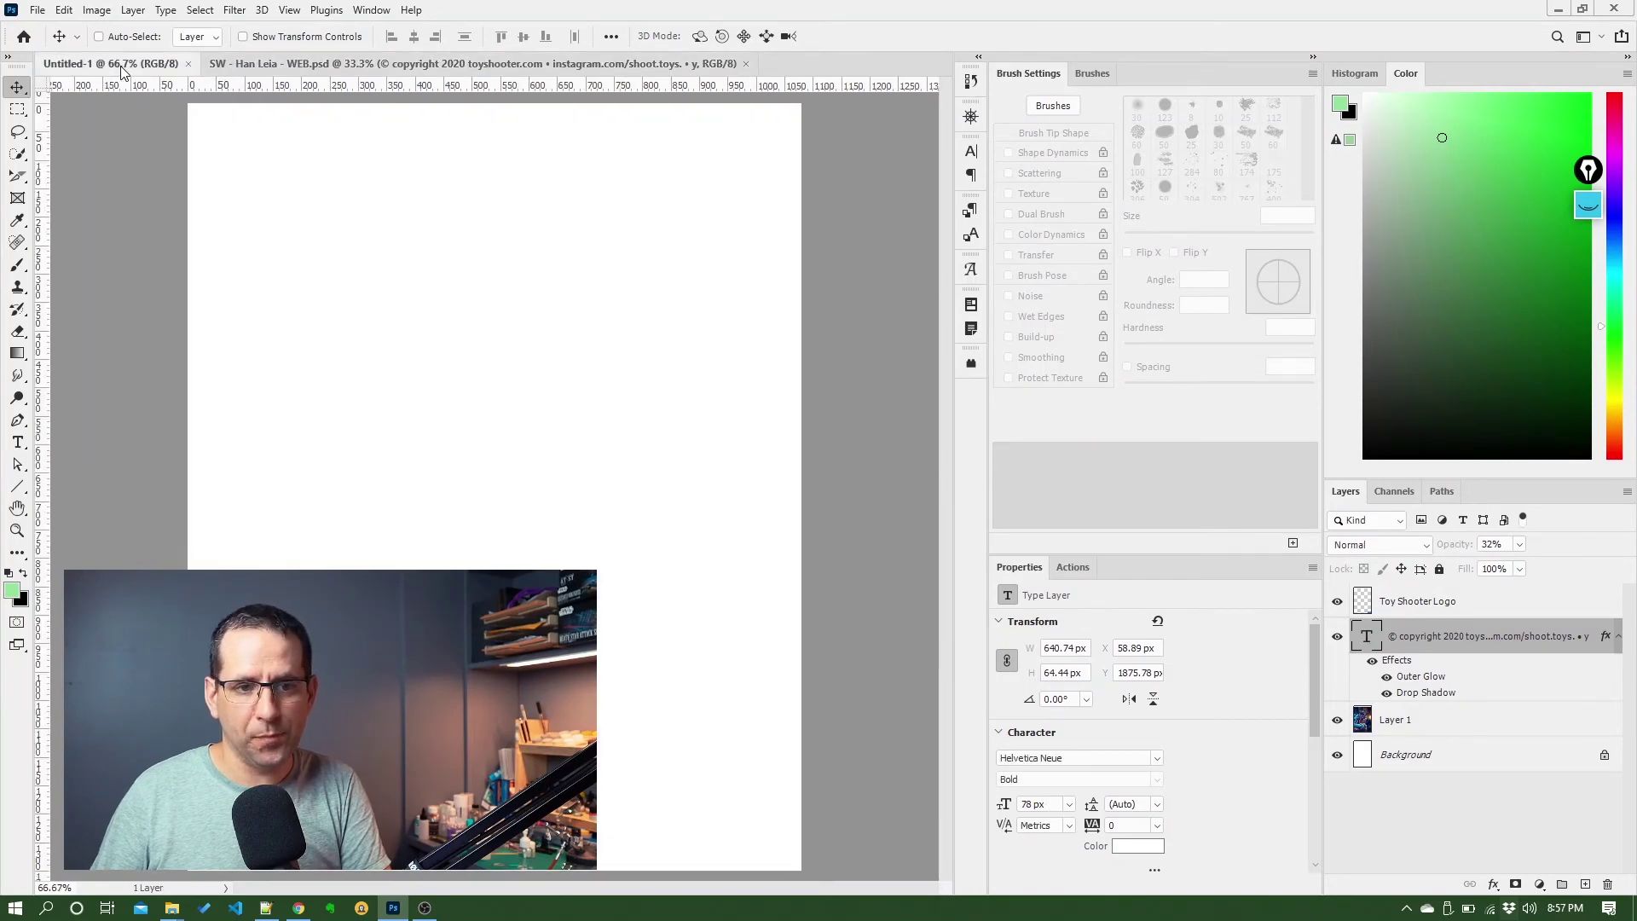
{"action": "left_click", "coordinate": [285, 65]}
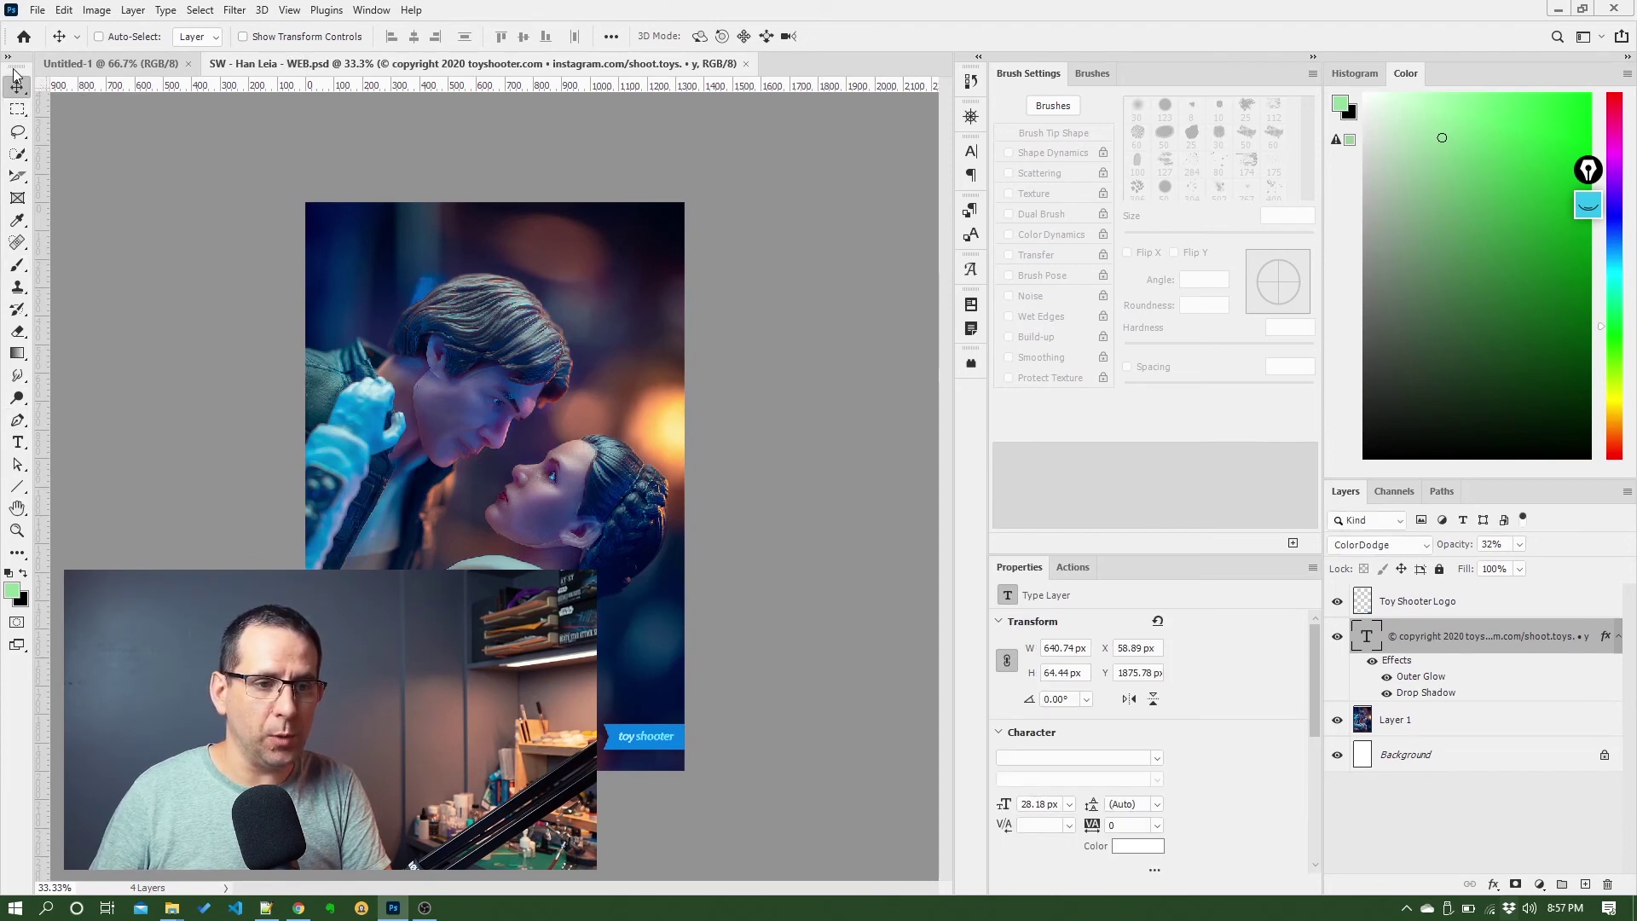
- Float the Tools panel, re-dock it on the left edge, and select the Frame Tool
{"action": "left_click_drag", "start_coordinate": [82, 99], "coordinate": [150, 158]}
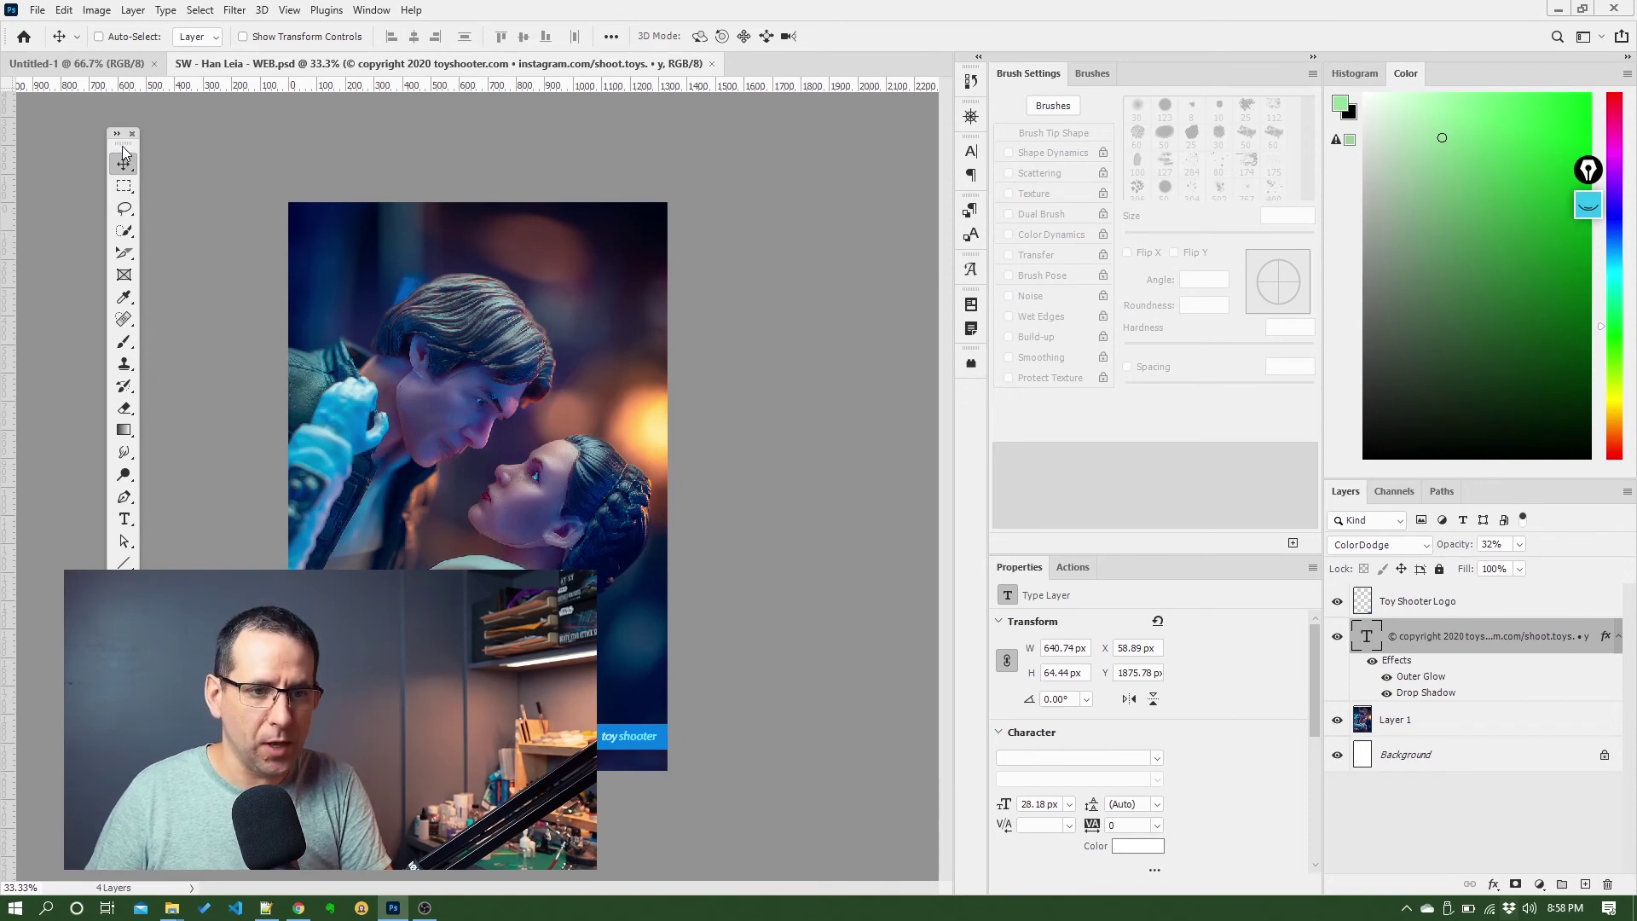
{"action": "left_click_drag", "start_coordinate": [126, 151], "coordinate": [12, 100]}
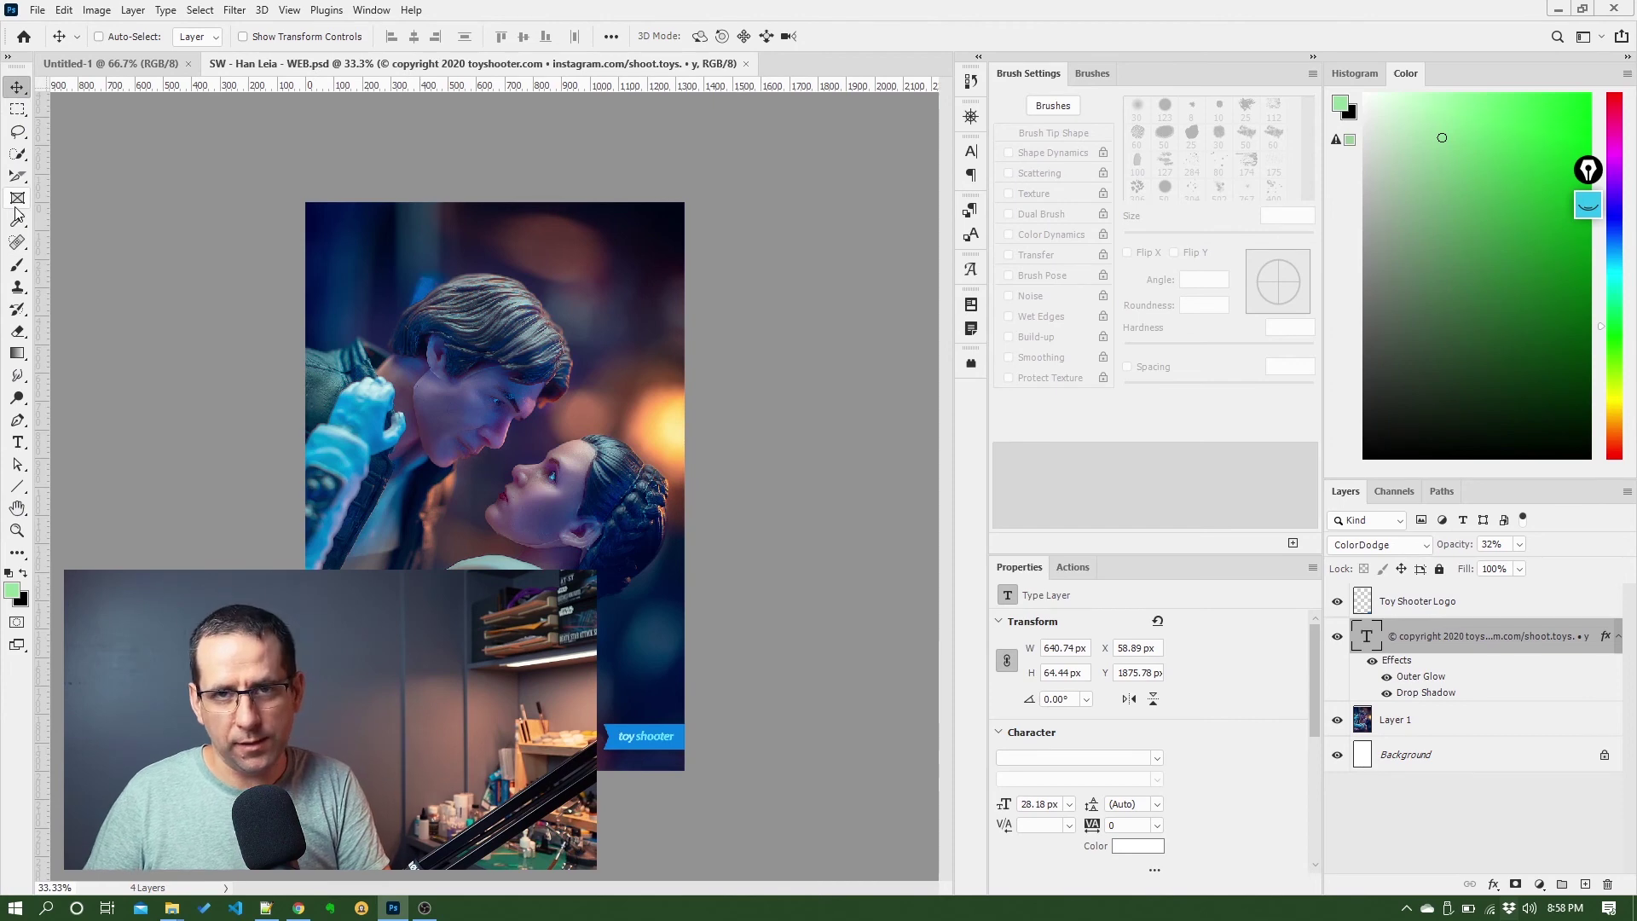
{"action": "left_click", "coordinate": [17, 199]}
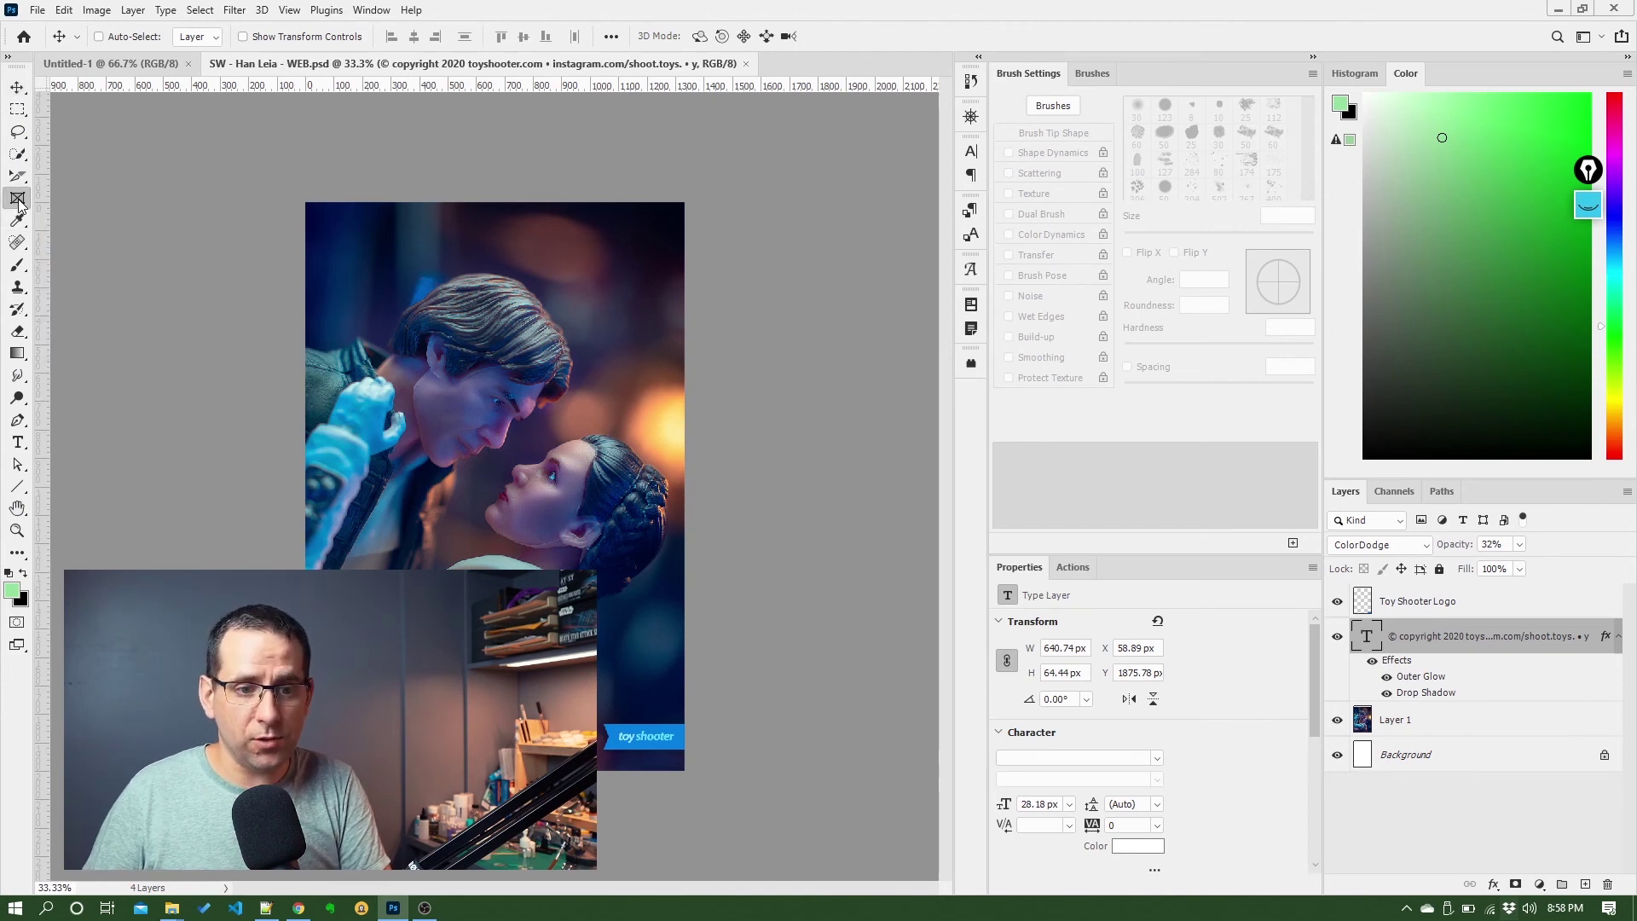